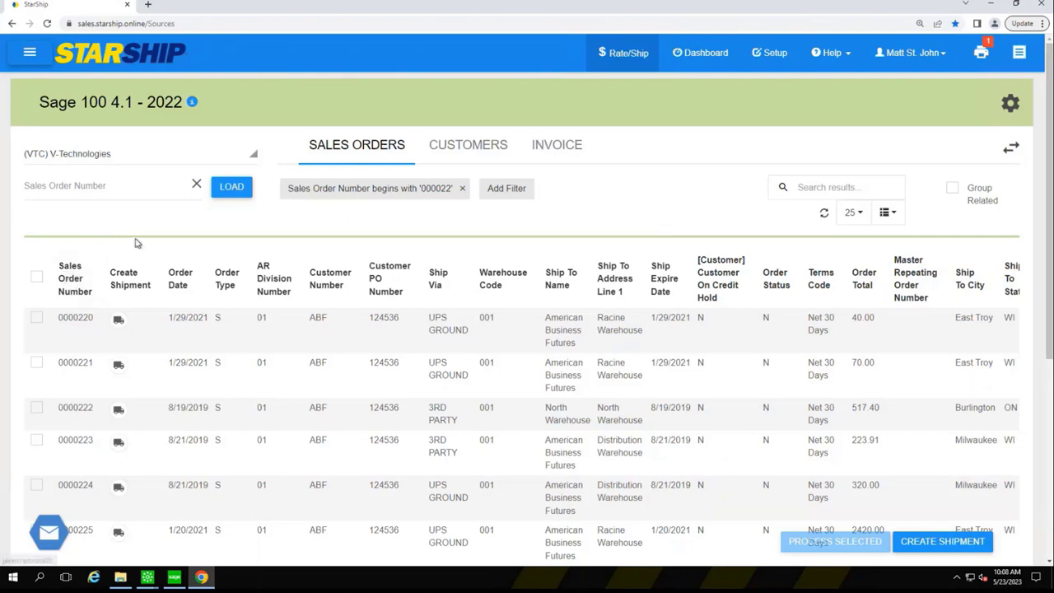
- Group the related sales orders, and select every order in the expanded Racine Warehouse group
click(10, 189)
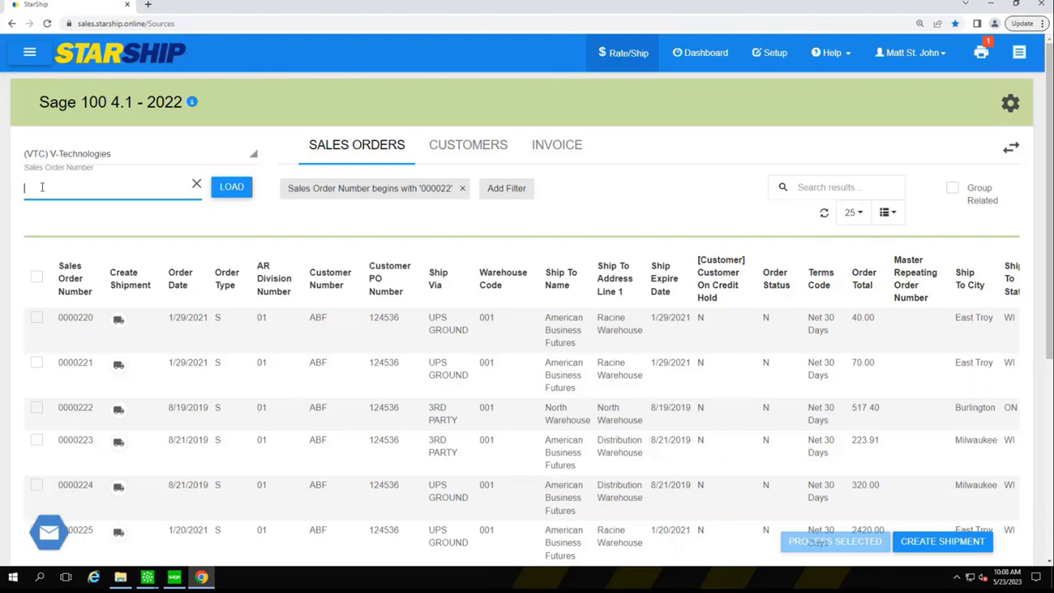
scroll(176, 242, down, 1)
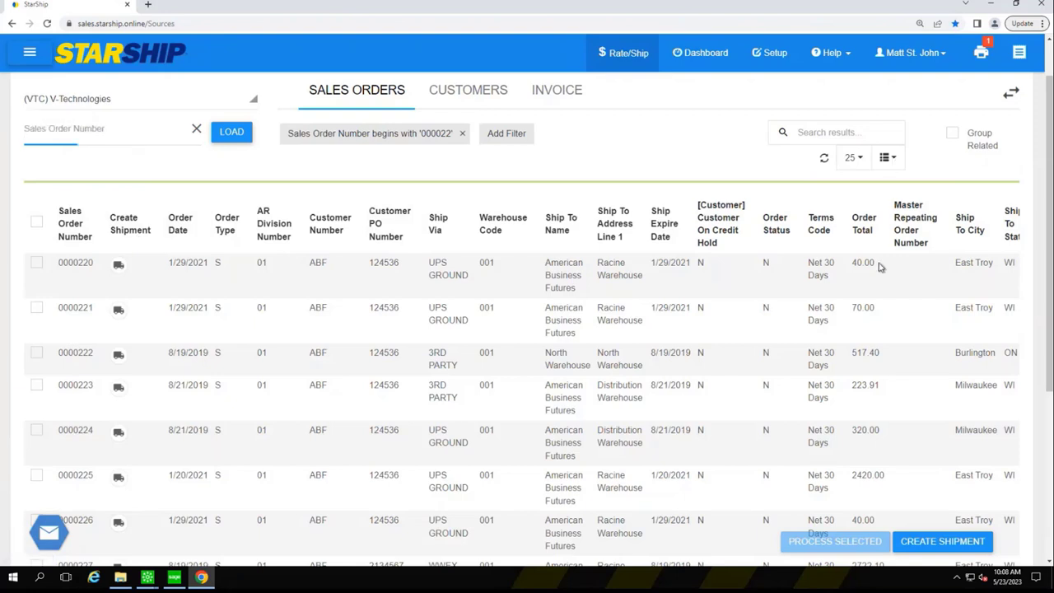
click(890, 165)
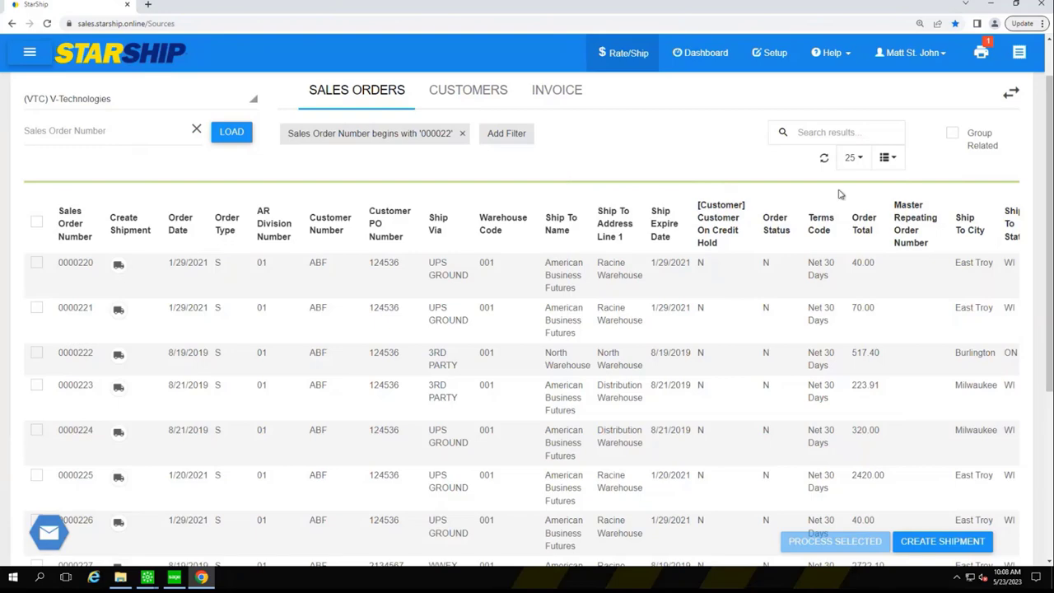
click(953, 134)
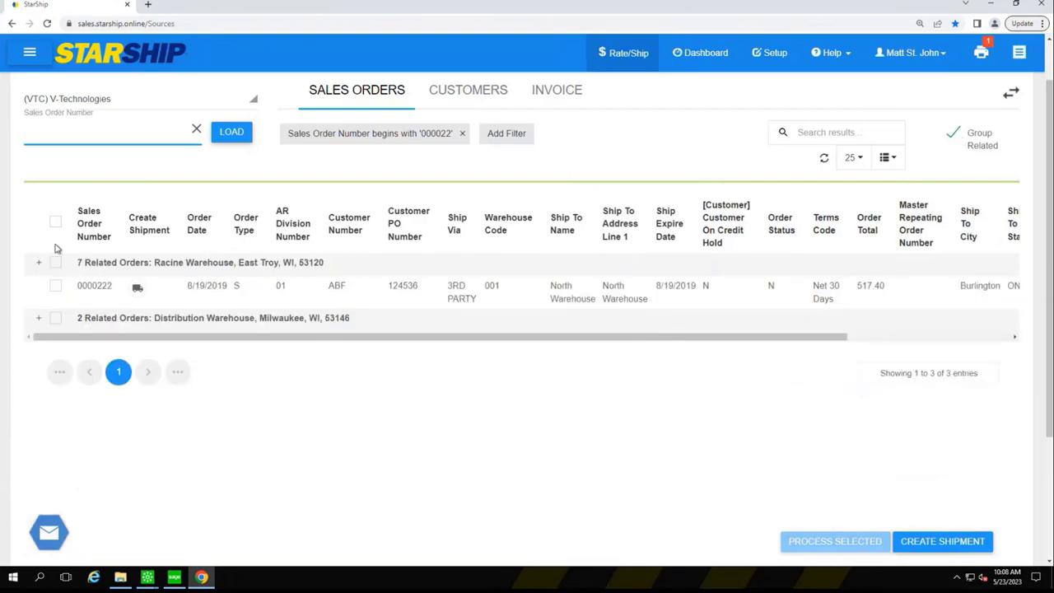
click(37, 262)
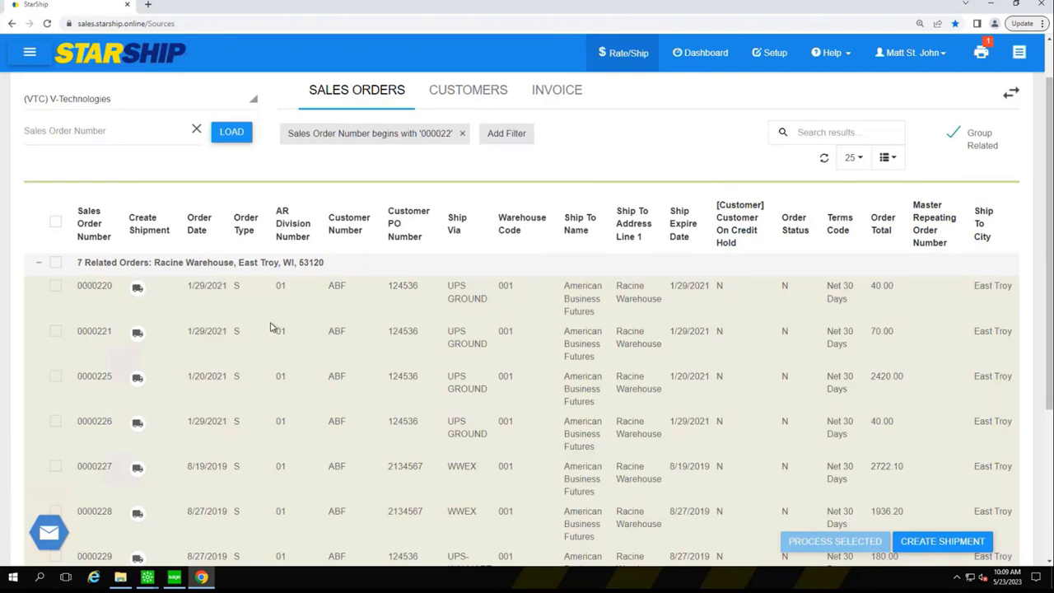
click(55, 264)
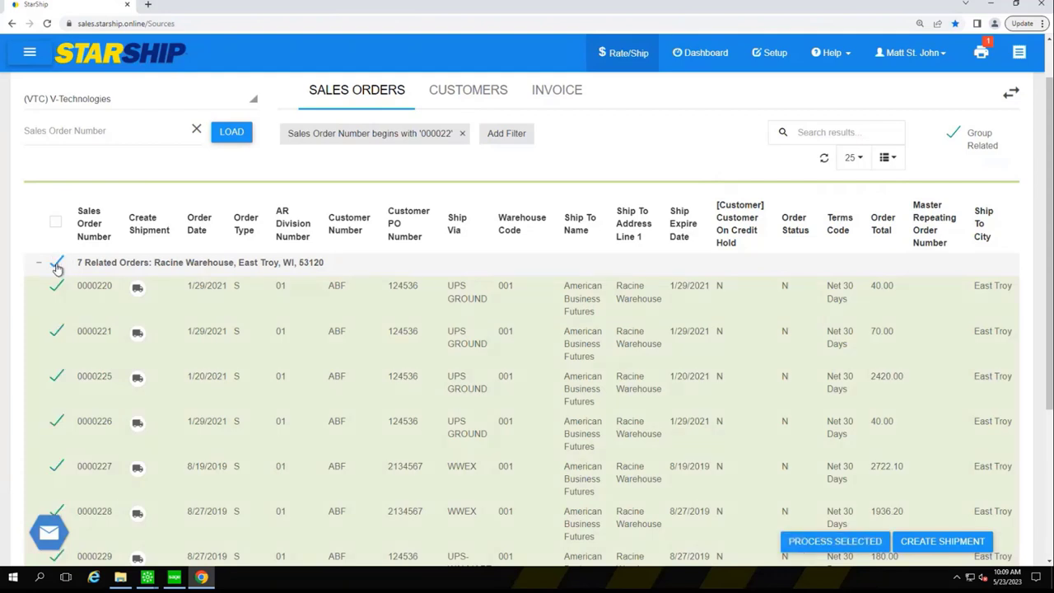
- Clear the order selection in the Racine Warehouse group and stop grouping related sales orders
click(56, 264)
click(56, 333)
click(56, 376)
click(57, 265)
click(56, 263)
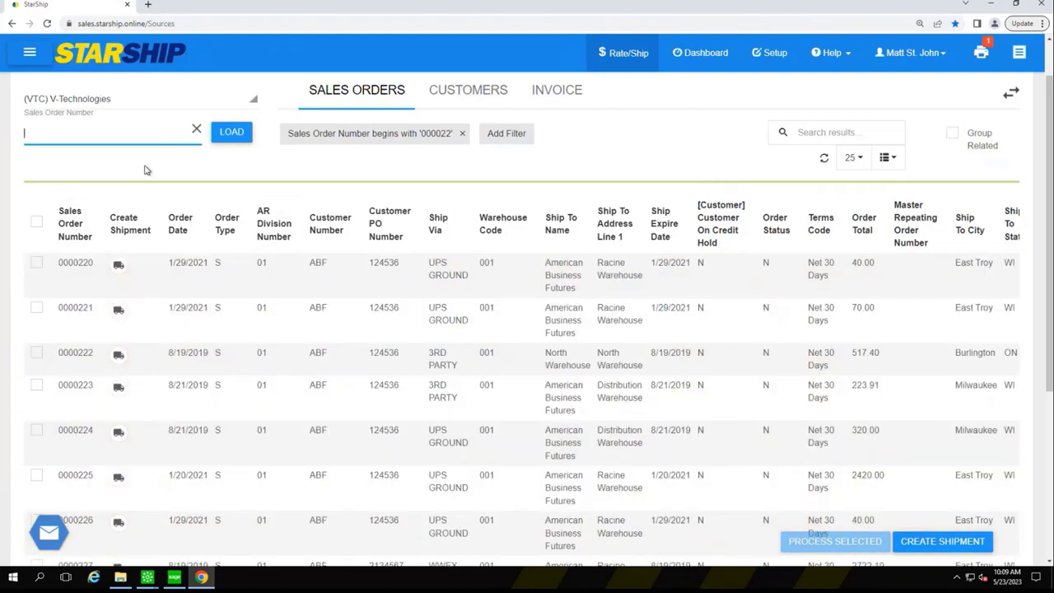
- Look up a sales order by its sales order number, and clear the lookup to return to the filtered order list
text(221)
key(Return)
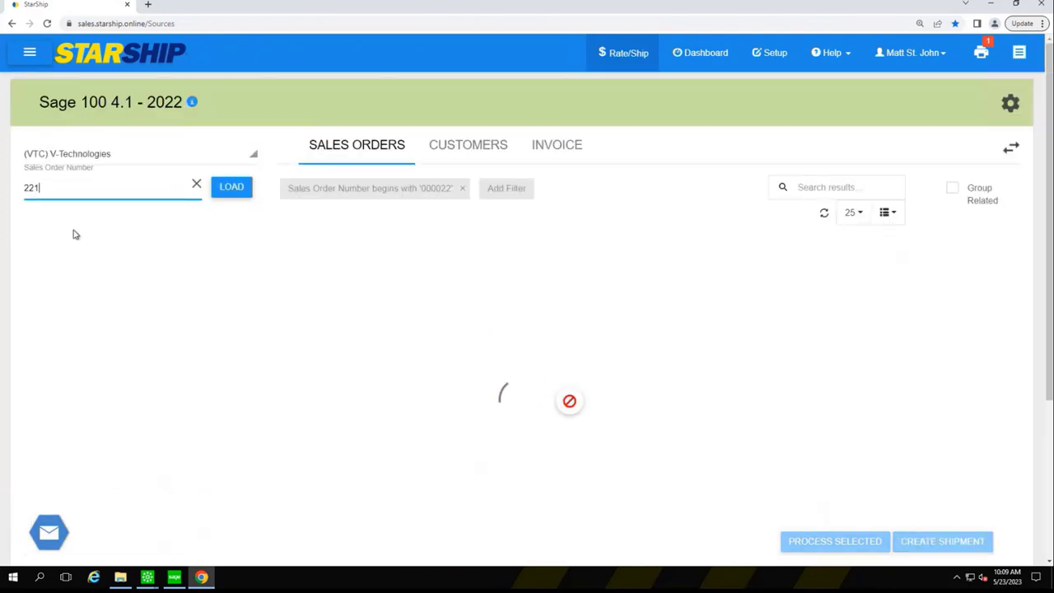
double_click(40, 191)
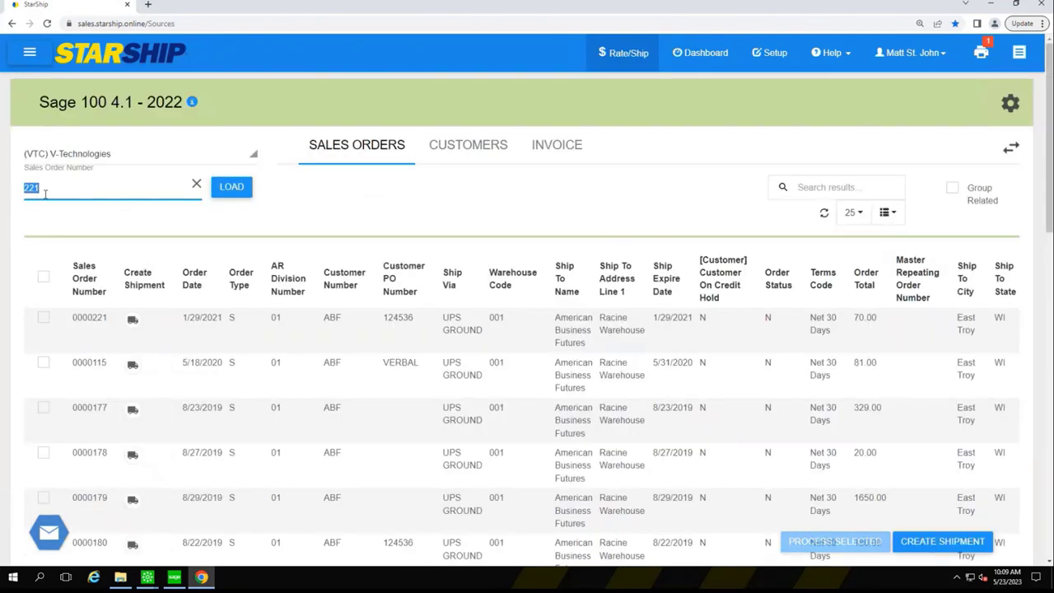
scroll(85, 234, down, 1)
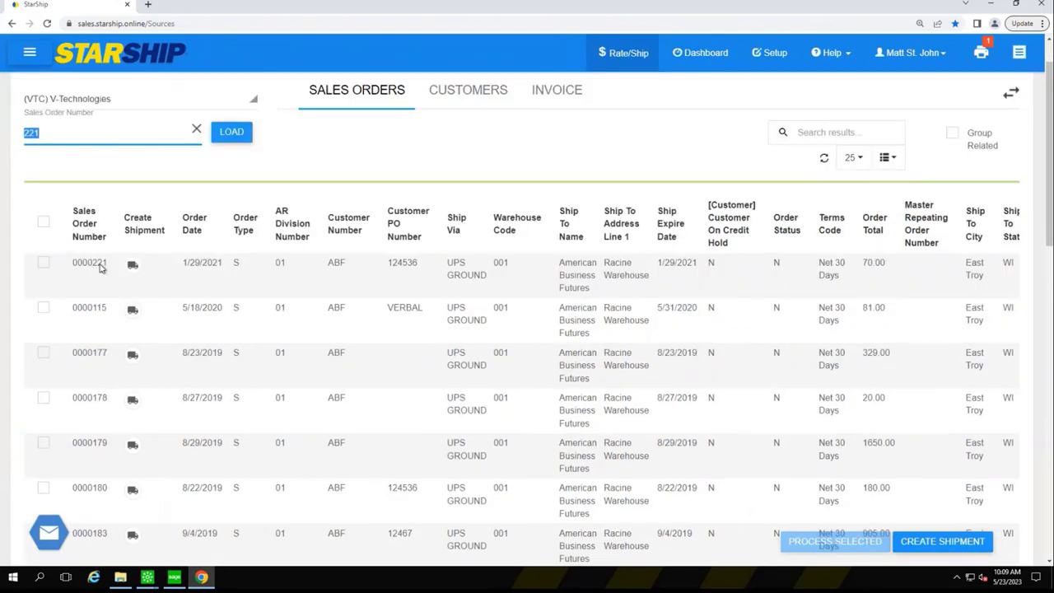
double_click(103, 262)
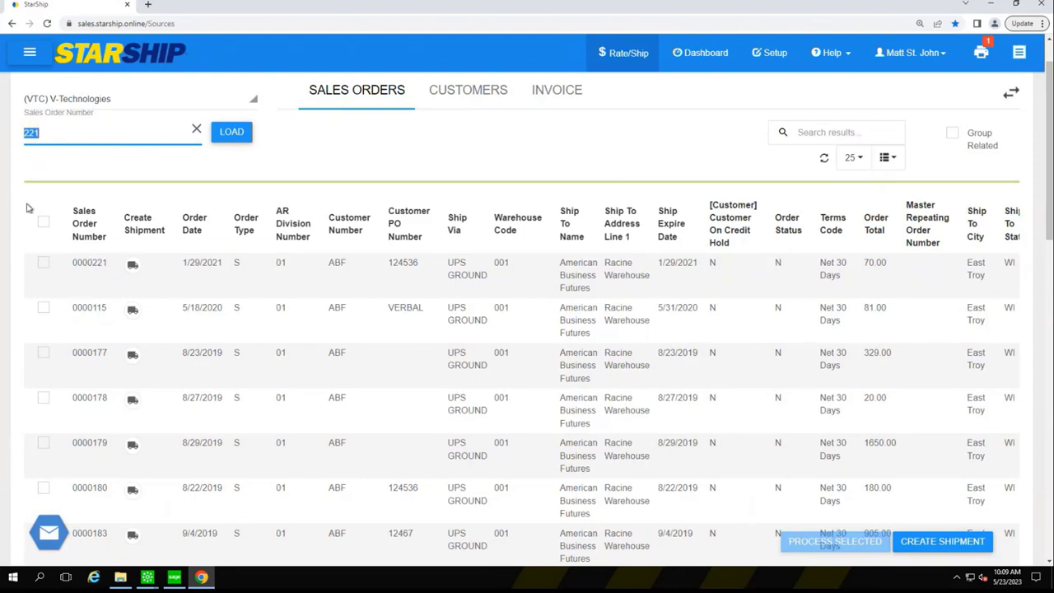
click(43, 223)
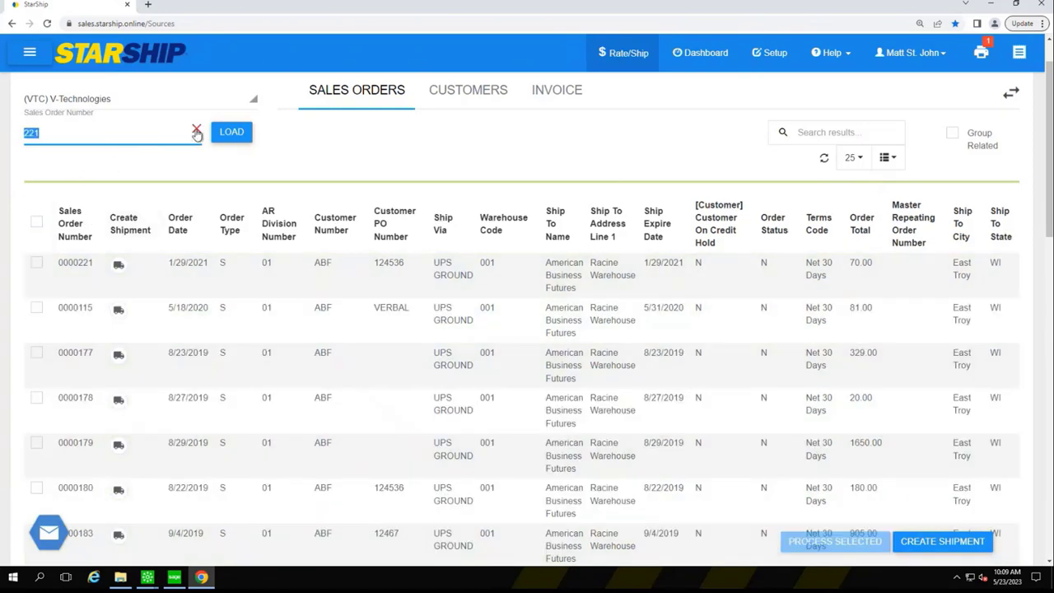
click(197, 134)
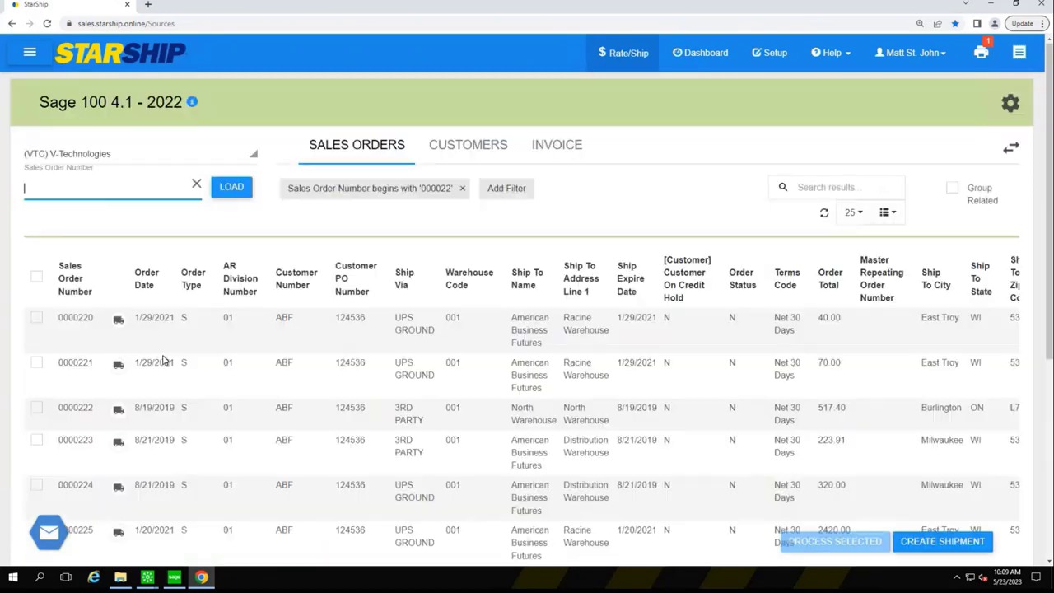
- Create a shipment from the 8/21/2019 third-party sales order going to the Distribution Warehouse
scroll(131, 433, down, 1)
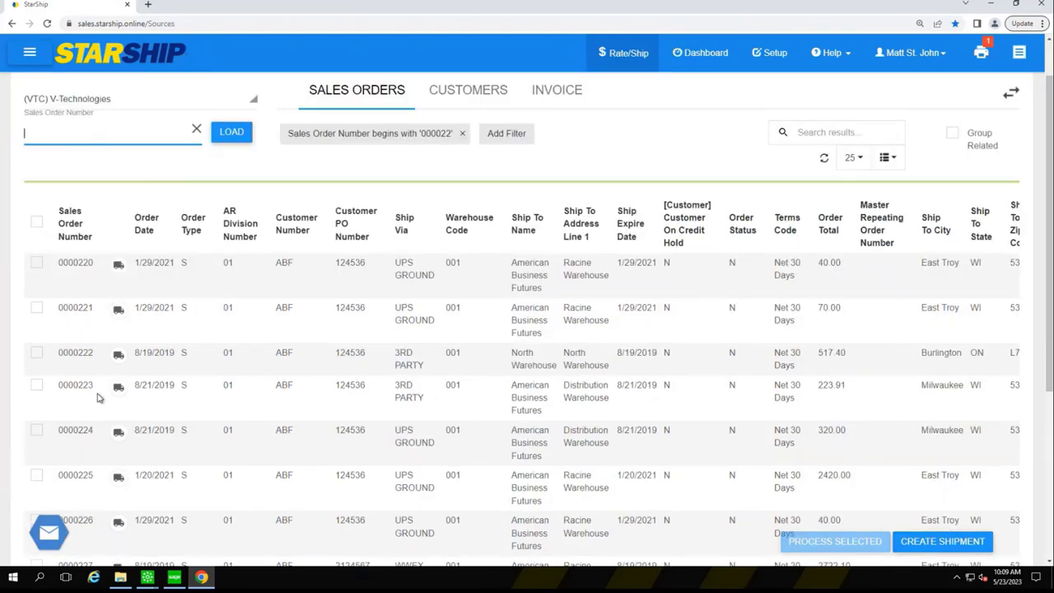
click(120, 390)
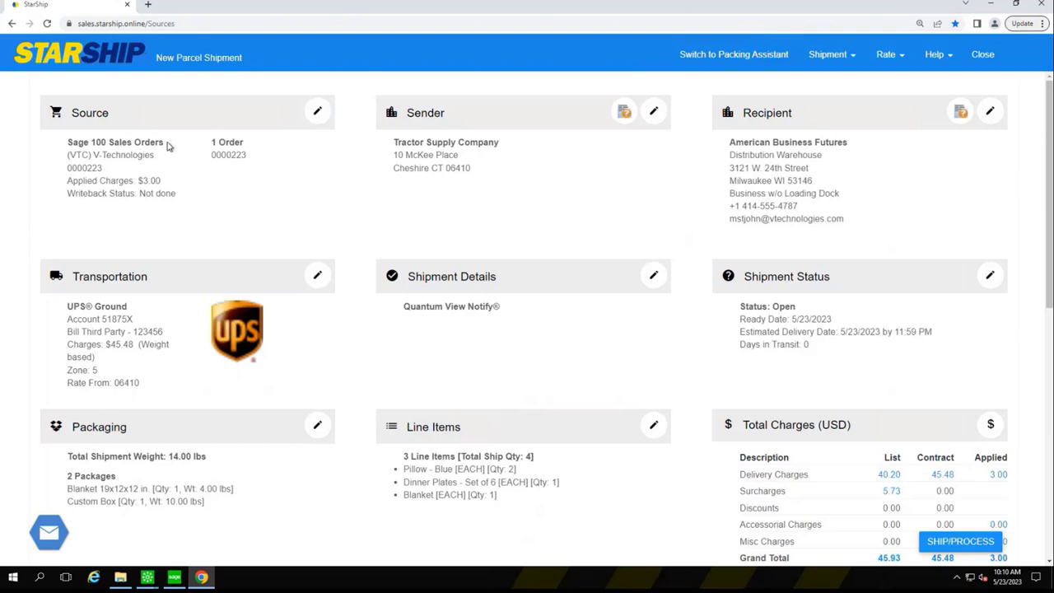
drag(165, 144, 108, 145)
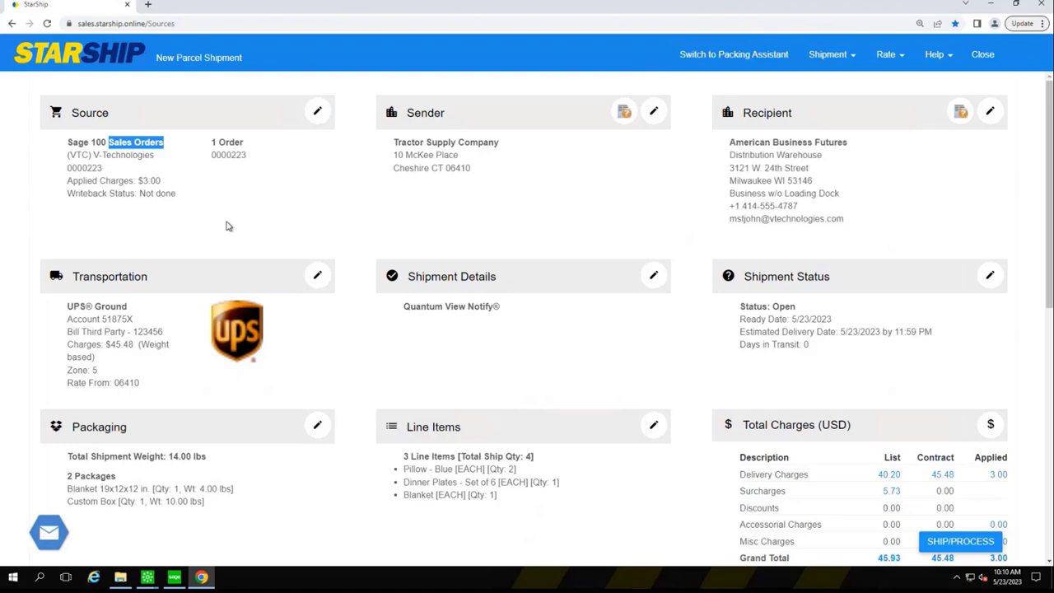
click(512, 223)
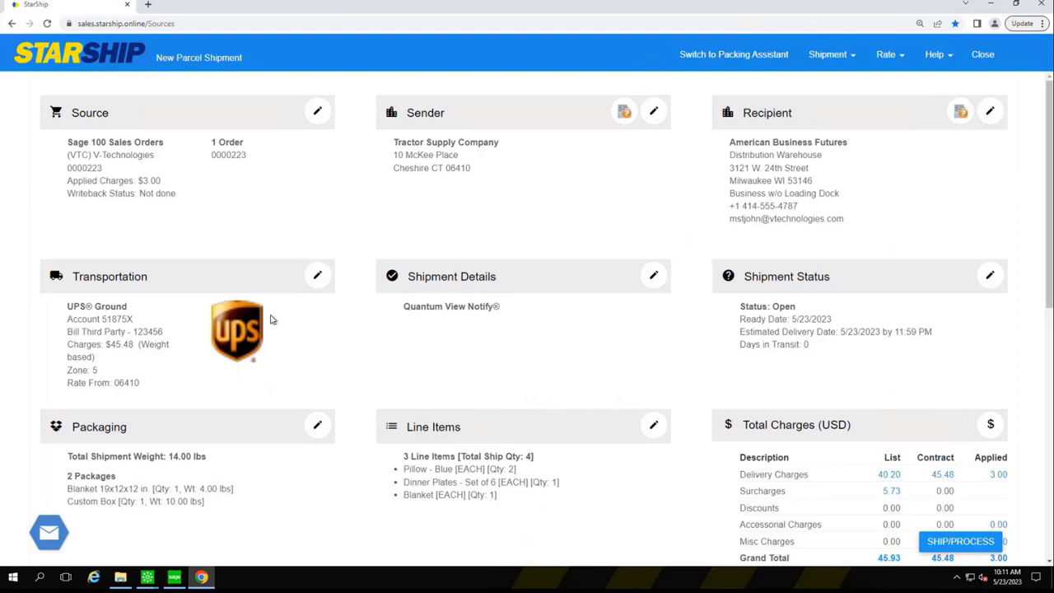
- Examine the shipment's third-party billing options and the American Business Futures address and carrier accounts
click(318, 275)
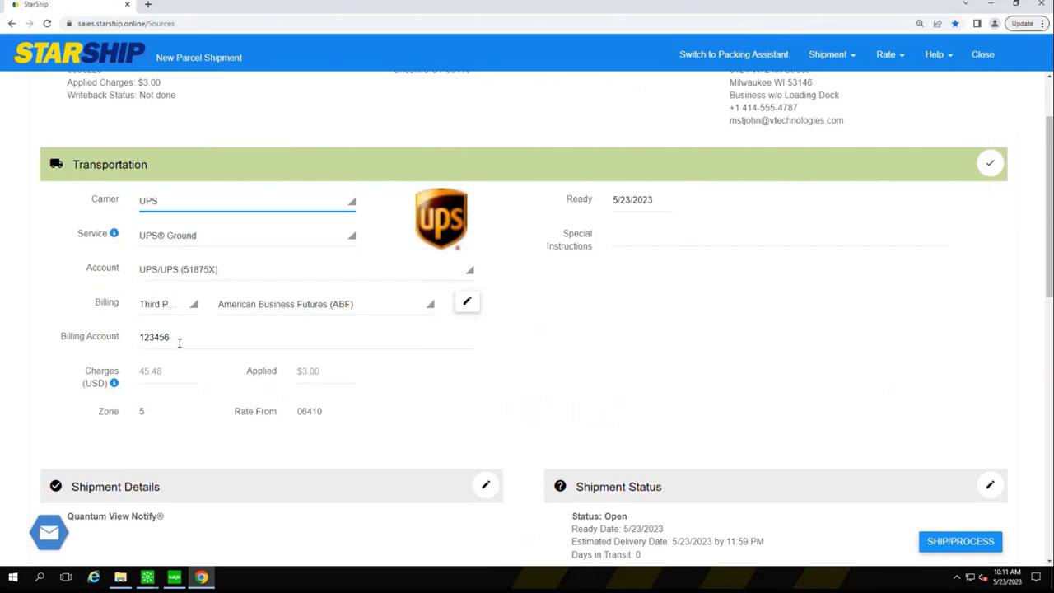
click(161, 311)
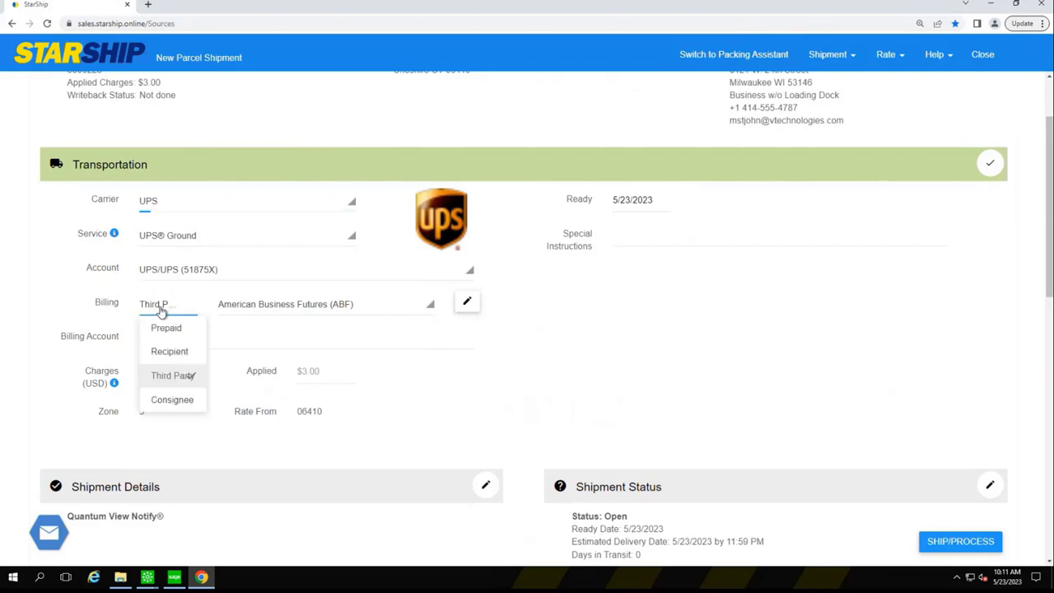
click(318, 311)
click(321, 312)
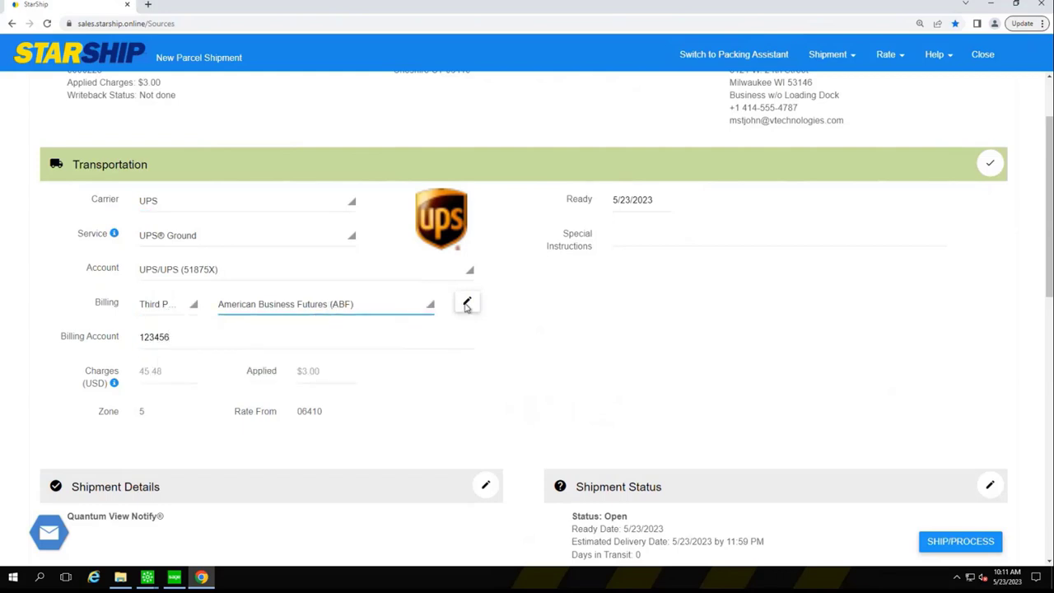
click(467, 301)
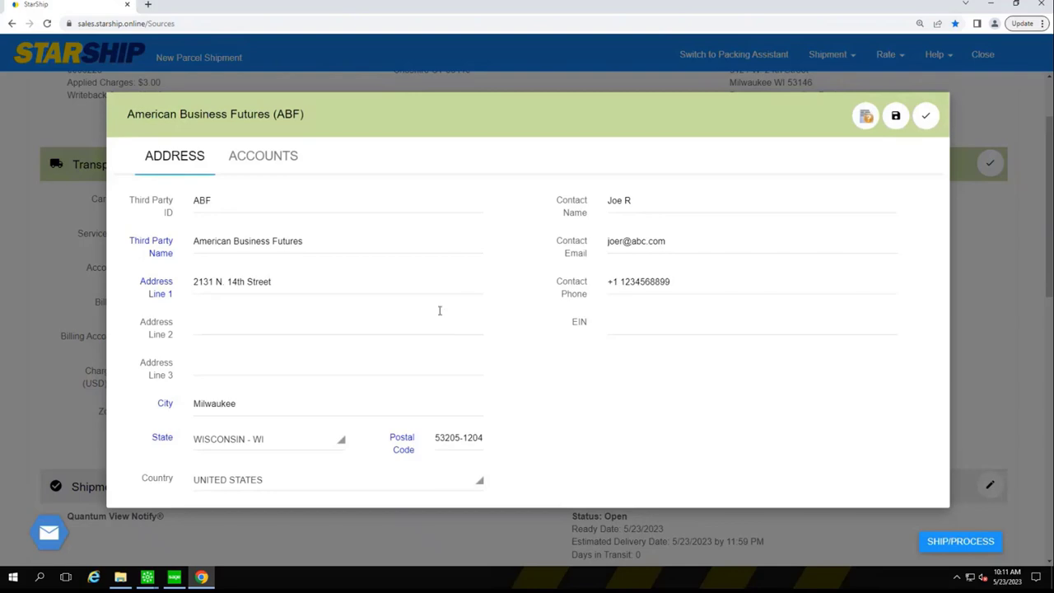
click(260, 164)
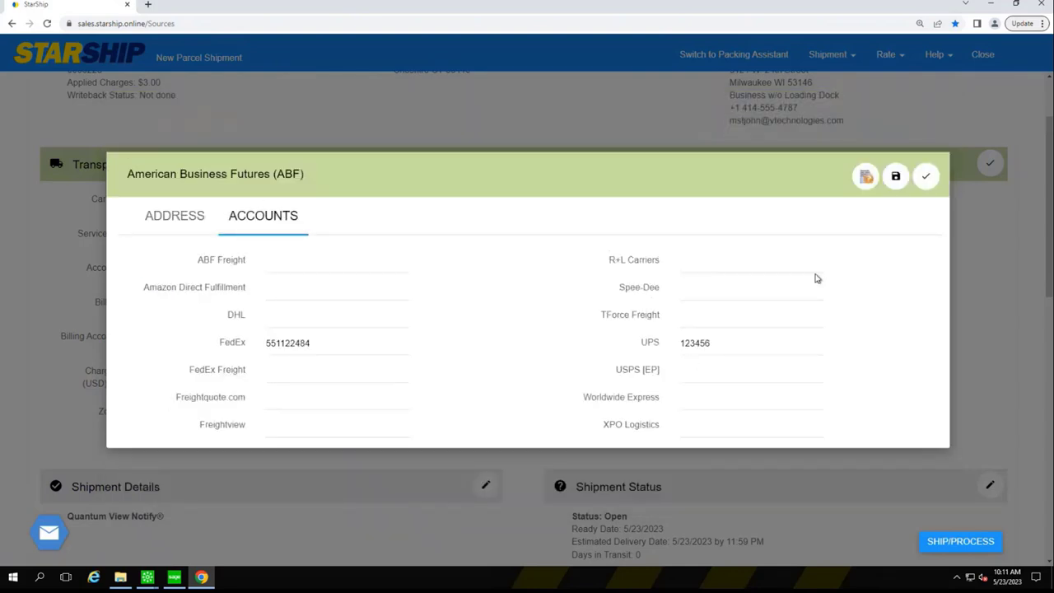
click(931, 178)
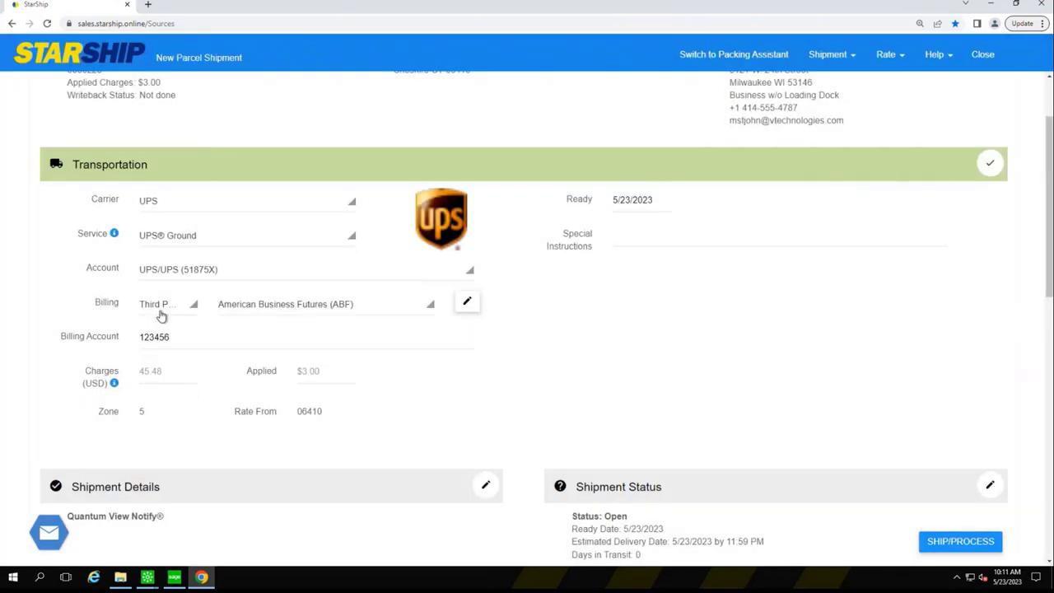
- Set the UPS Ground shipment's billing to Prepaid and finish editing the transportation details
double_click(142, 341)
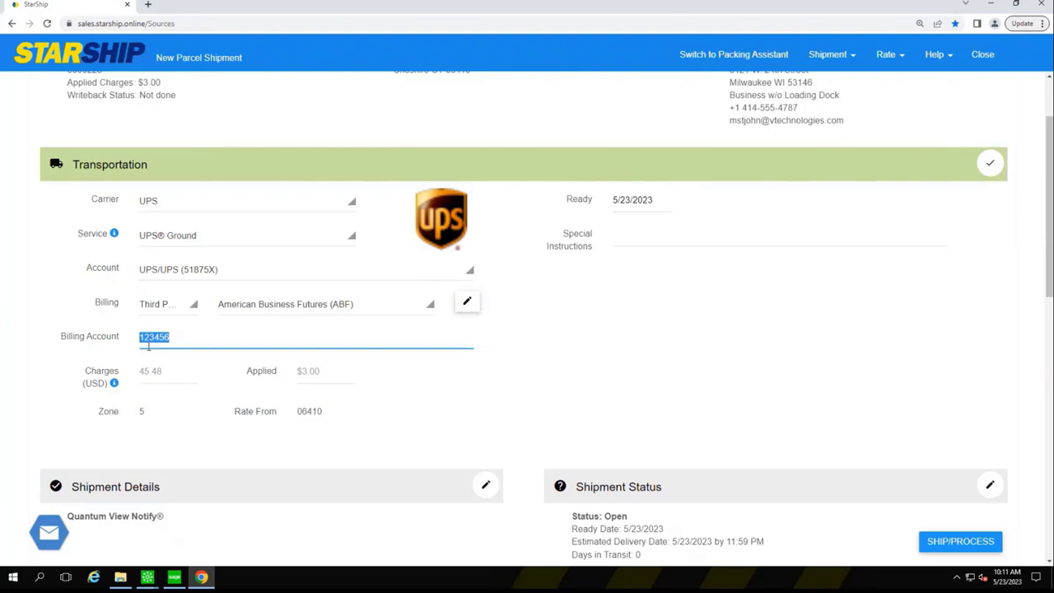
click(147, 308)
click(165, 327)
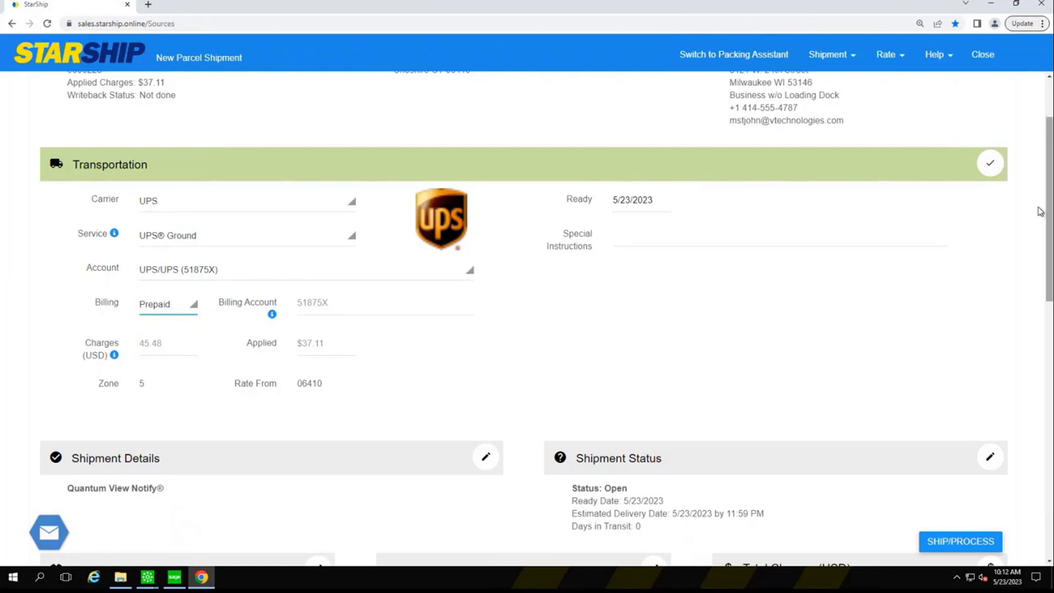
click(992, 166)
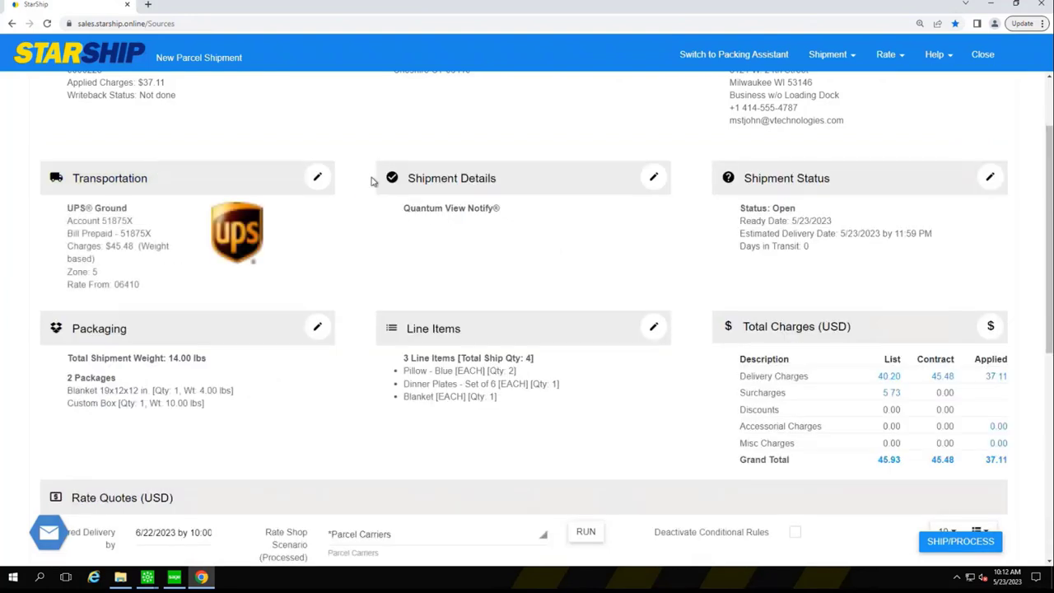
- Review the available shipment details options, and expand both packages in the packaging details to show their contents
click(652, 180)
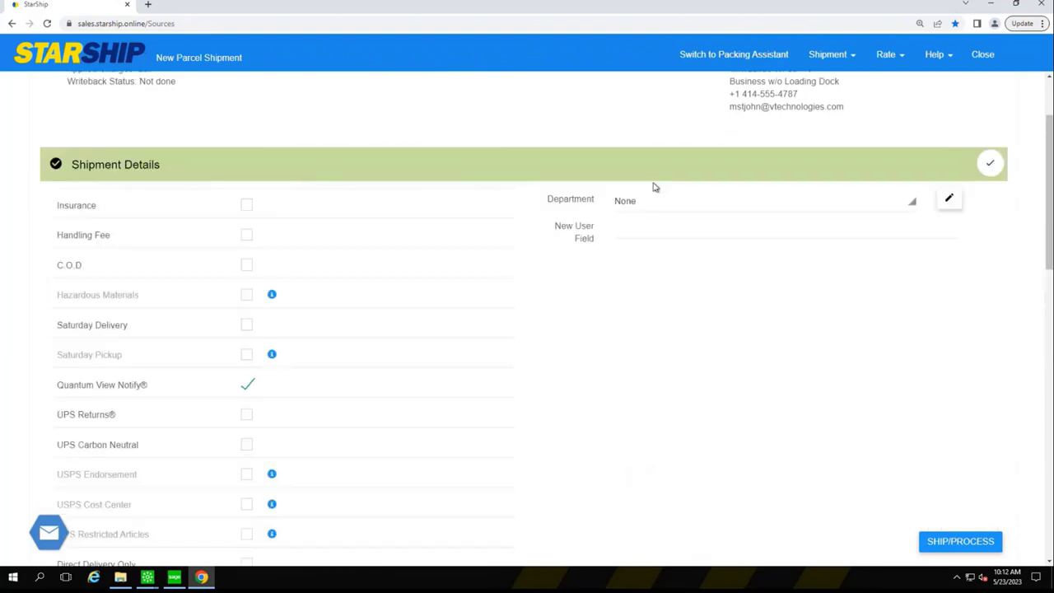
click(991, 164)
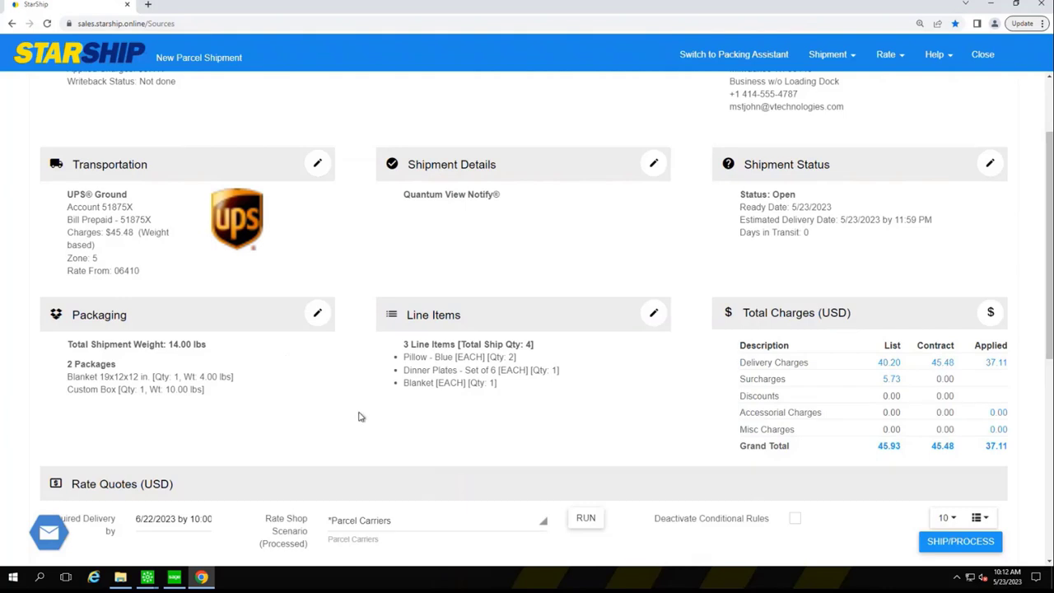
scroll(363, 417, up, 1)
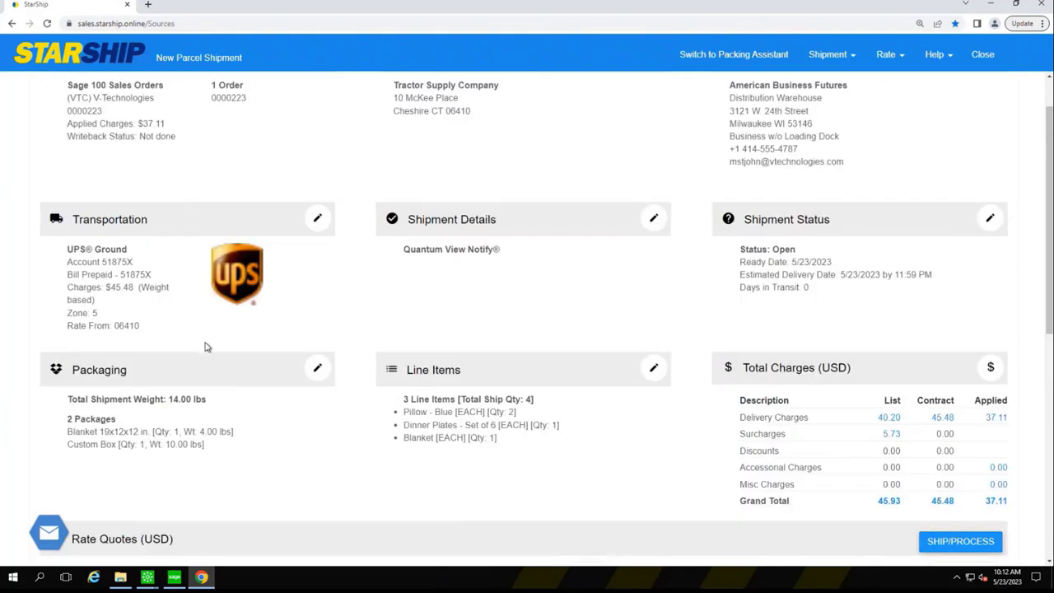
scroll(206, 347, down, 1)
click(316, 319)
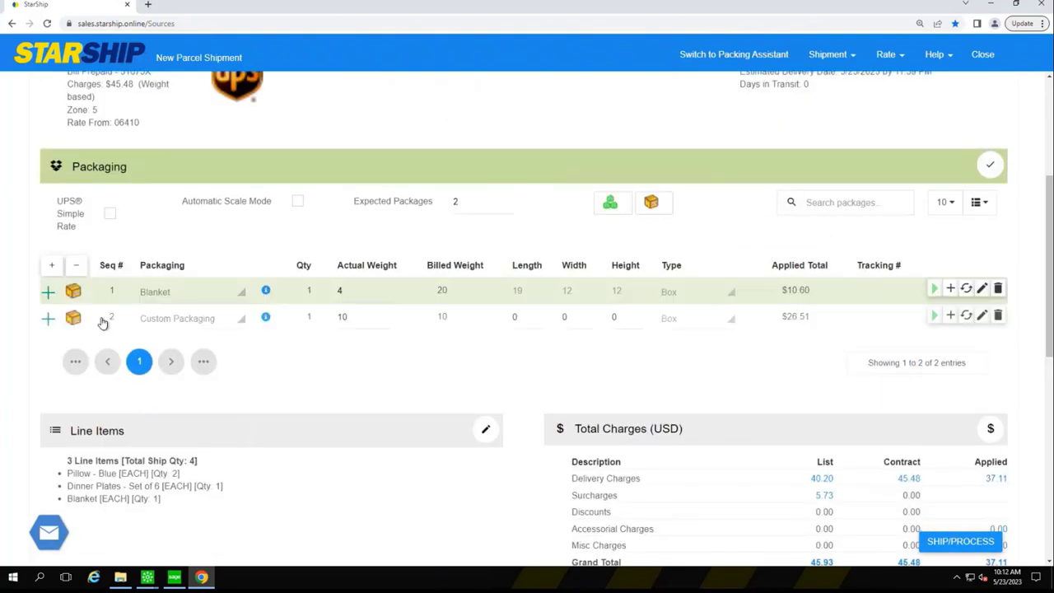
click(47, 294)
click(49, 333)
scroll(51, 338, down, 1)
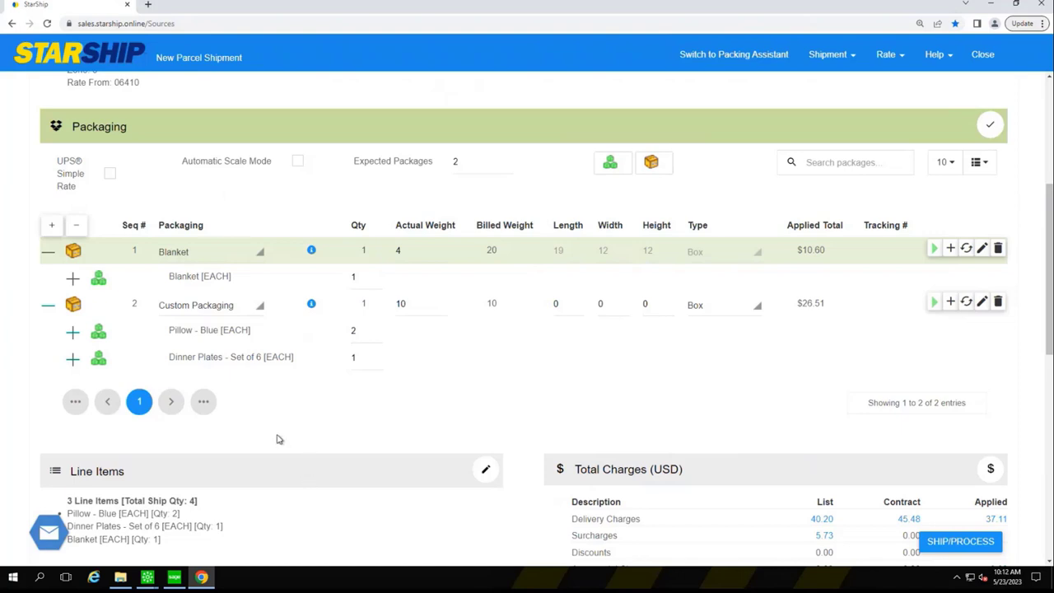
- Raise the expected packages to 3 and move the Pillow - Blue items from Custom Packaging into the Blanket package
click(654, 164)
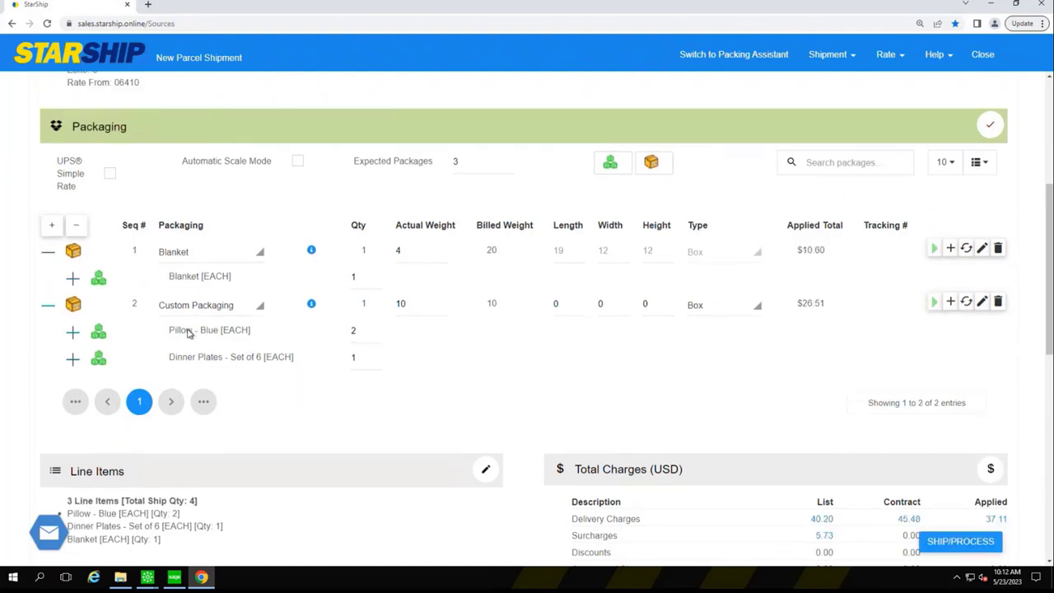
drag(189, 329, 188, 278)
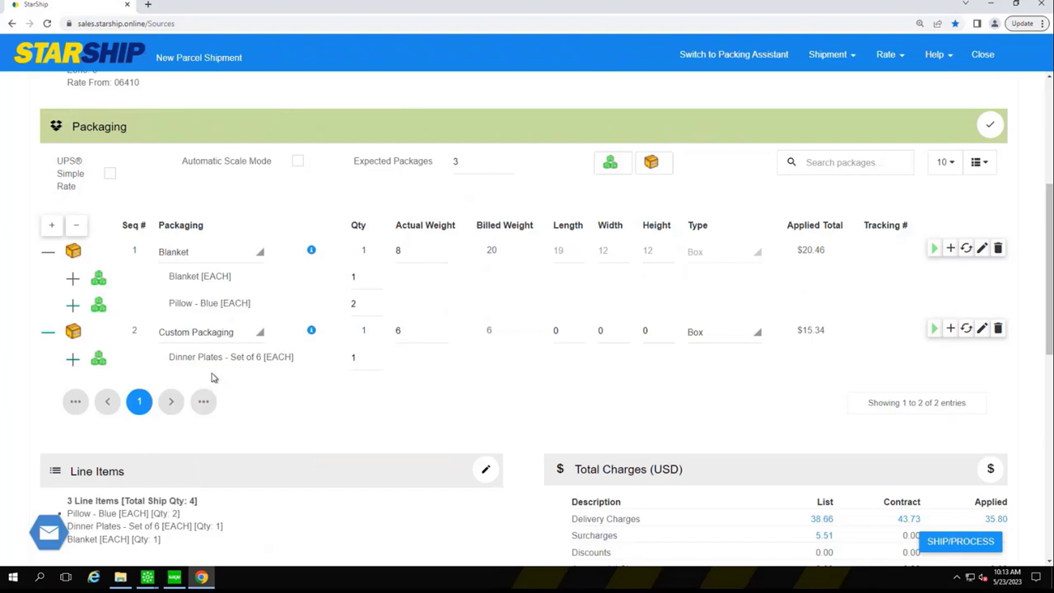
click(187, 256)
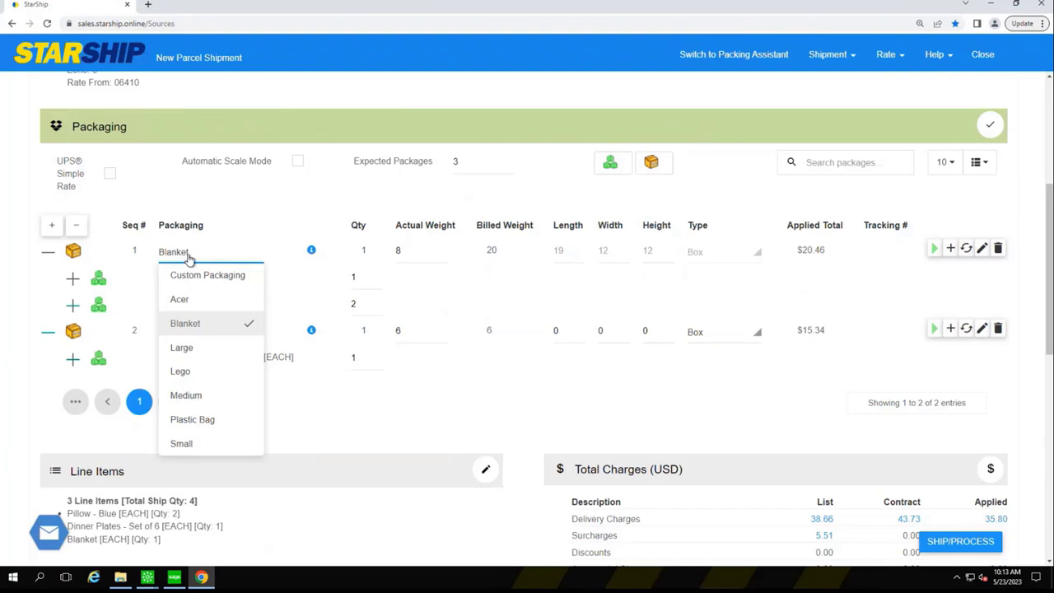
click(188, 258)
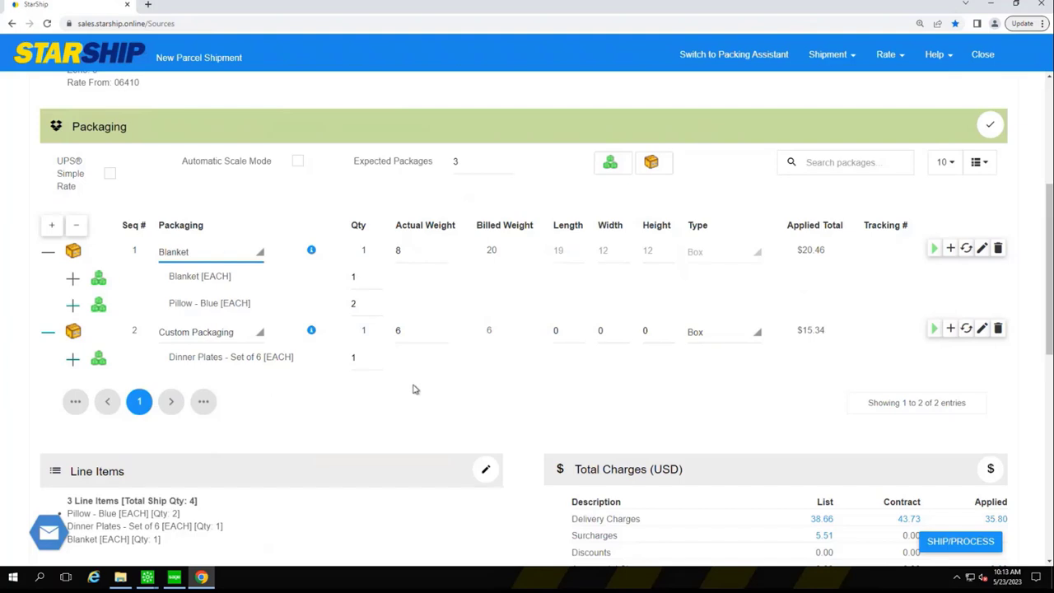
- Select the USPS Parcel Select service from the parcel carrier rate quotes for the shipment
scroll(414, 382, down, 8)
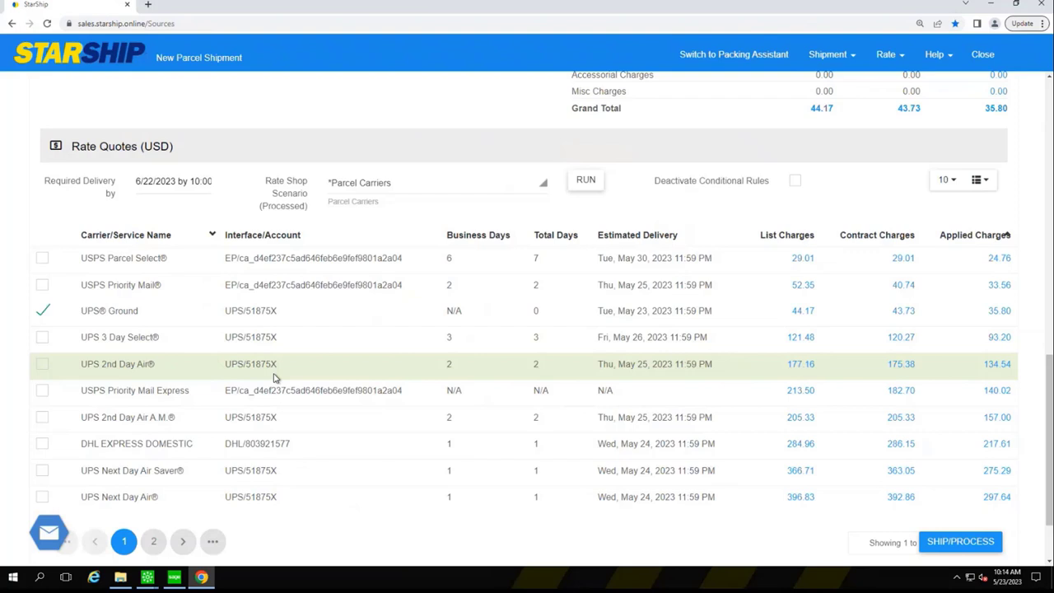
scroll(333, 460, up, 1)
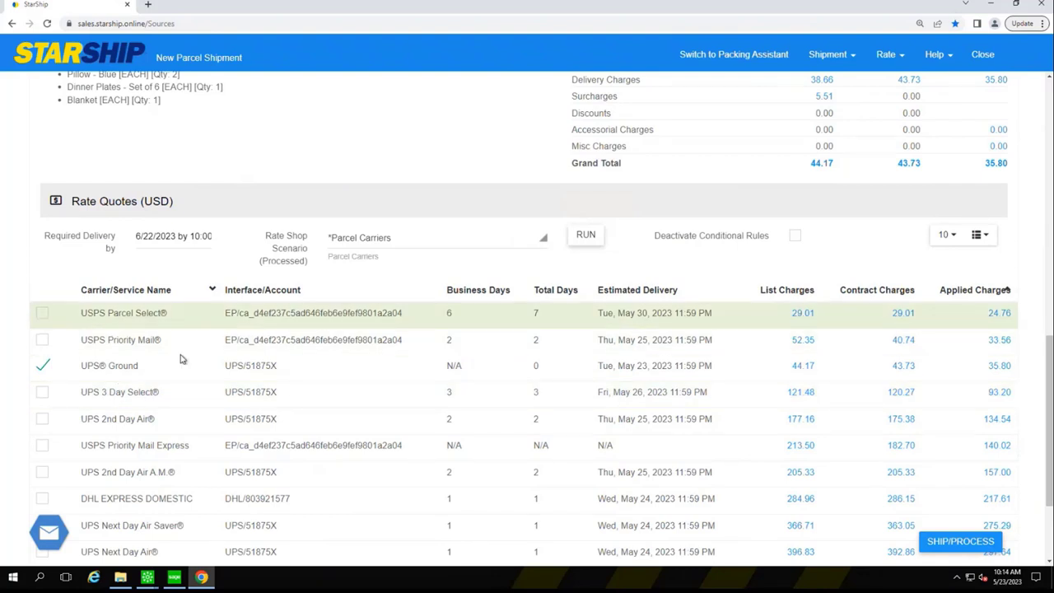
click(42, 314)
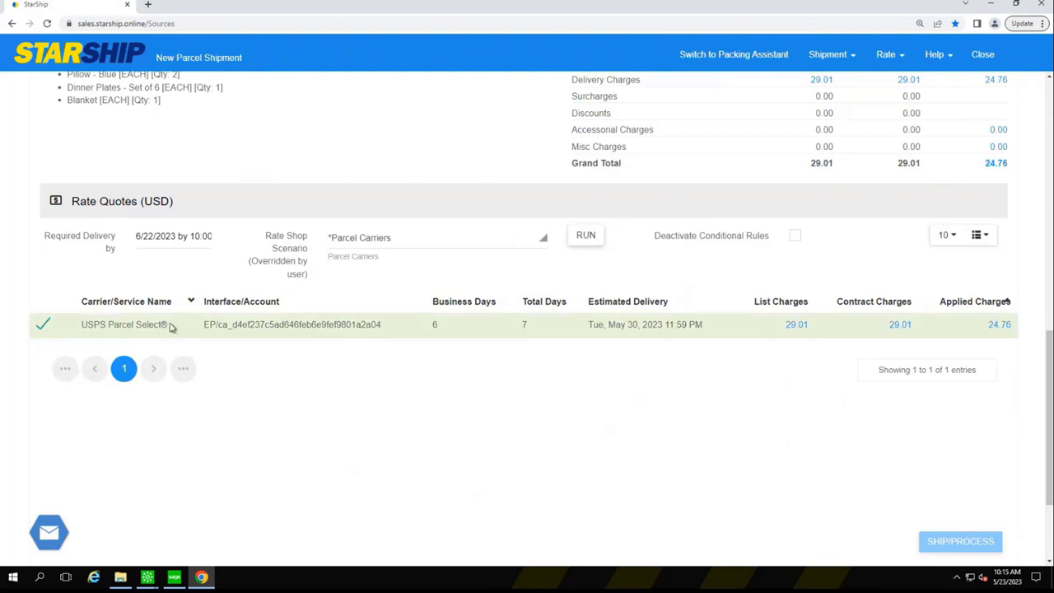
- Change the packaging of the second package, holding the Dinner Plates, from Custom Packaging to Small
scroll(341, 455, up, 2)
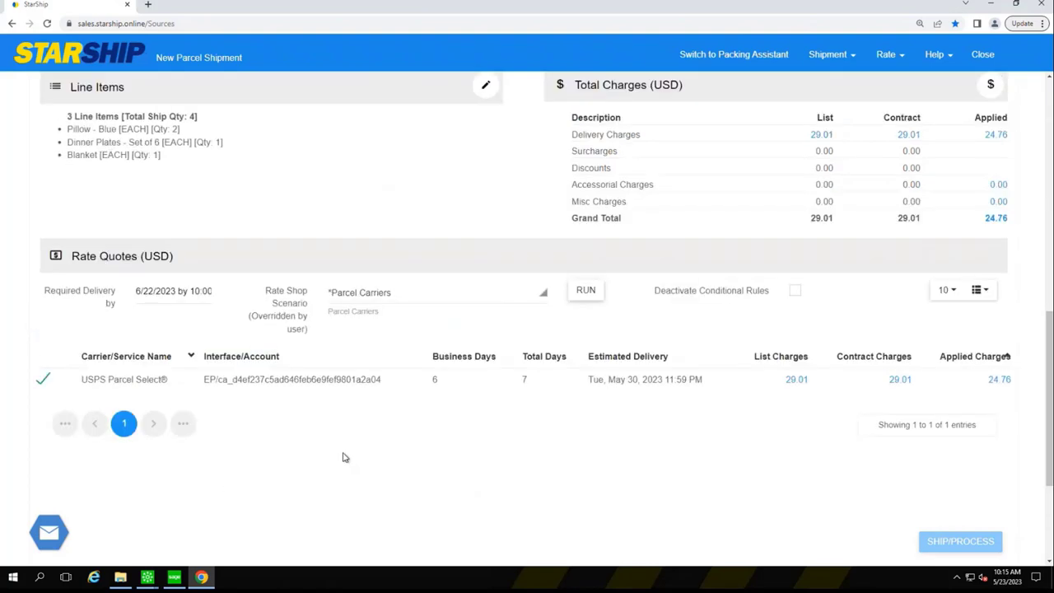
scroll(346, 463, up, 1)
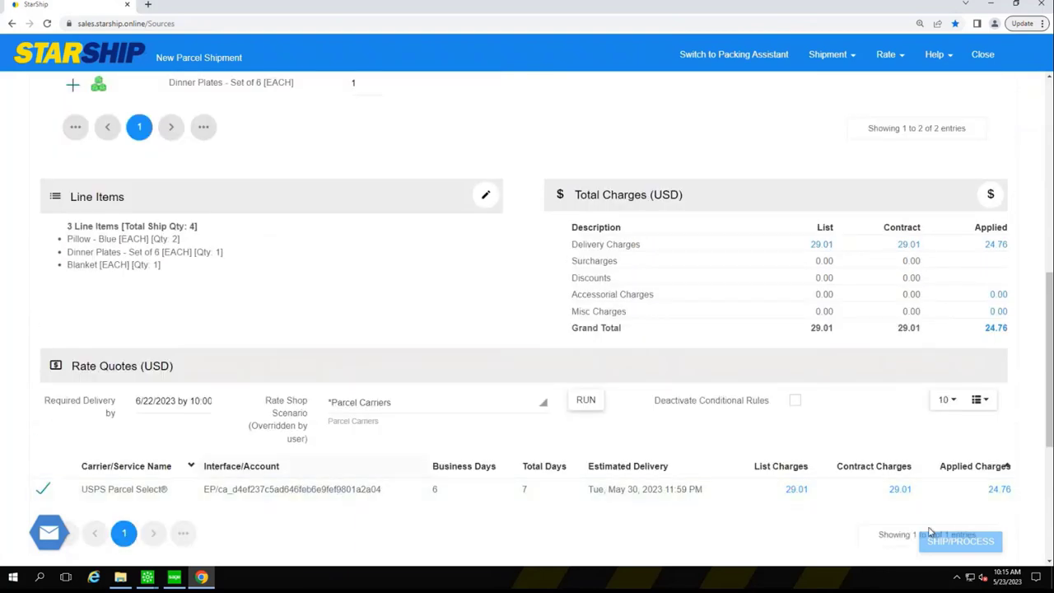
scroll(393, 469, up, 3)
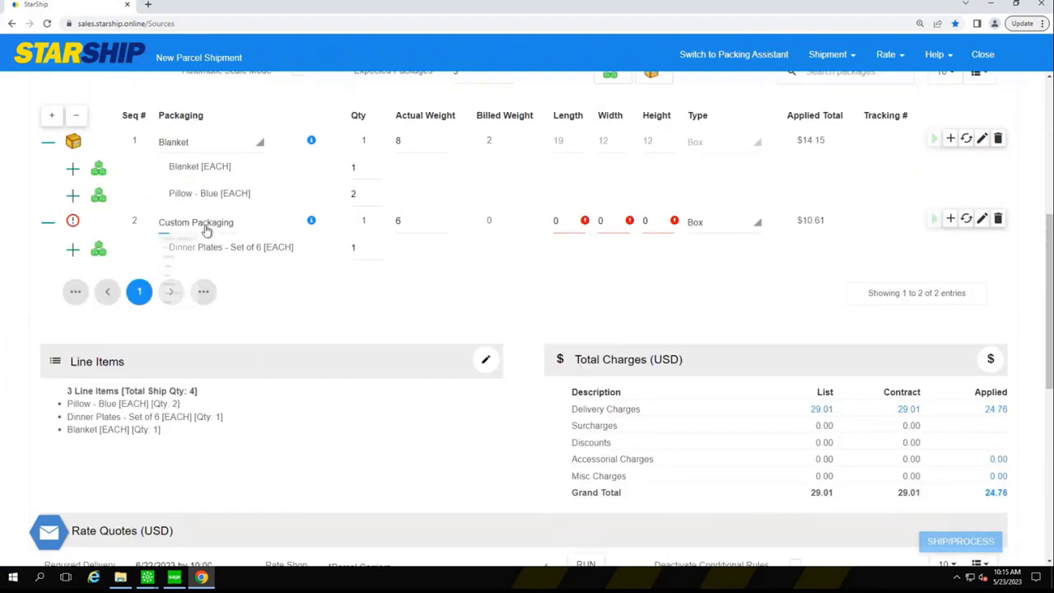
click(203, 224)
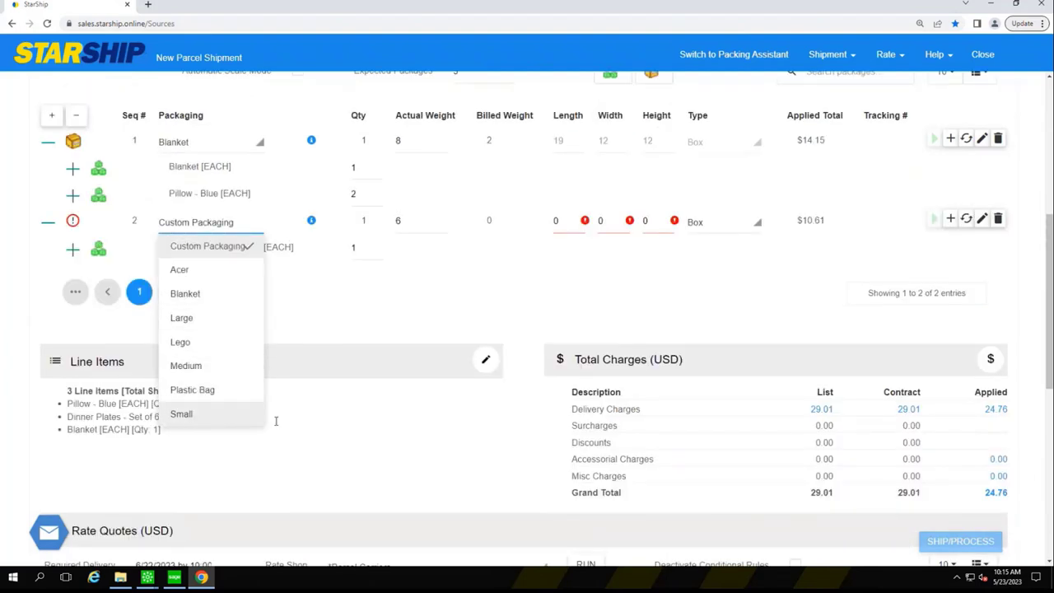
click(196, 415)
- Ship and process the USPS Parcel Select shipment
scroll(362, 371, down, 1)
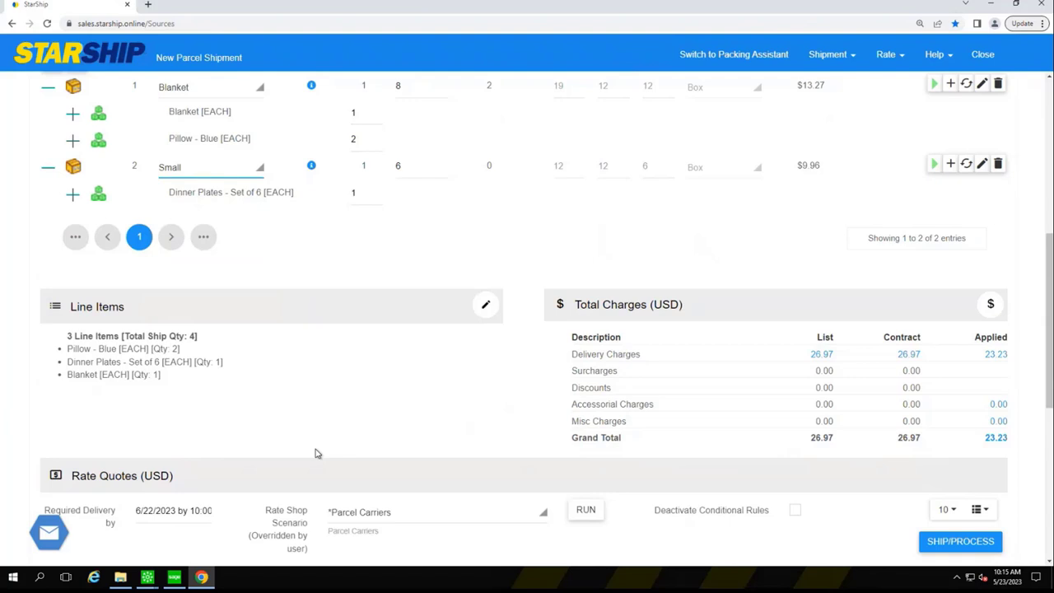
scroll(315, 453, down, 1)
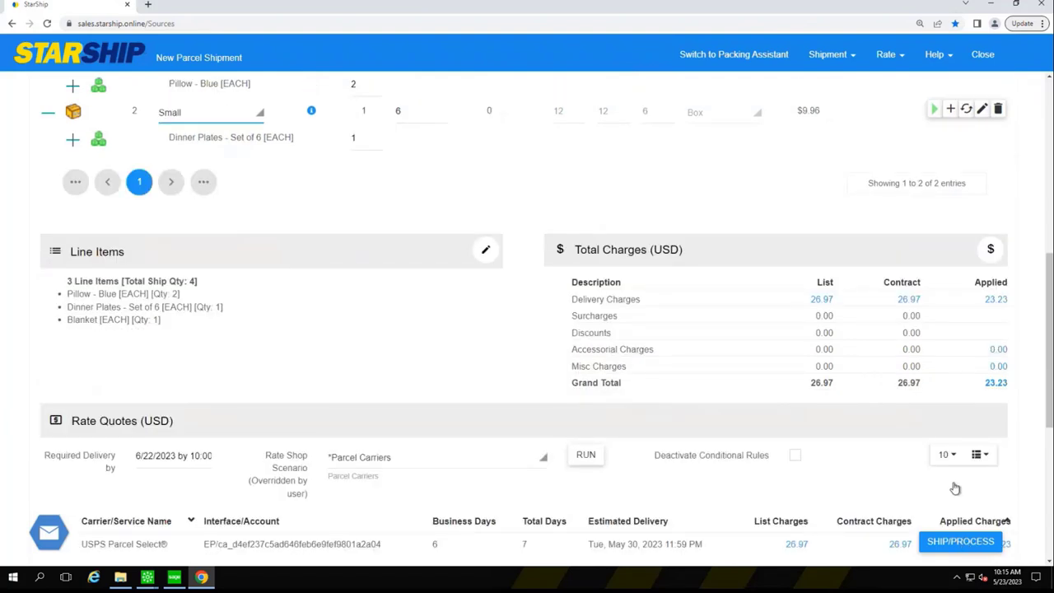
click(828, 54)
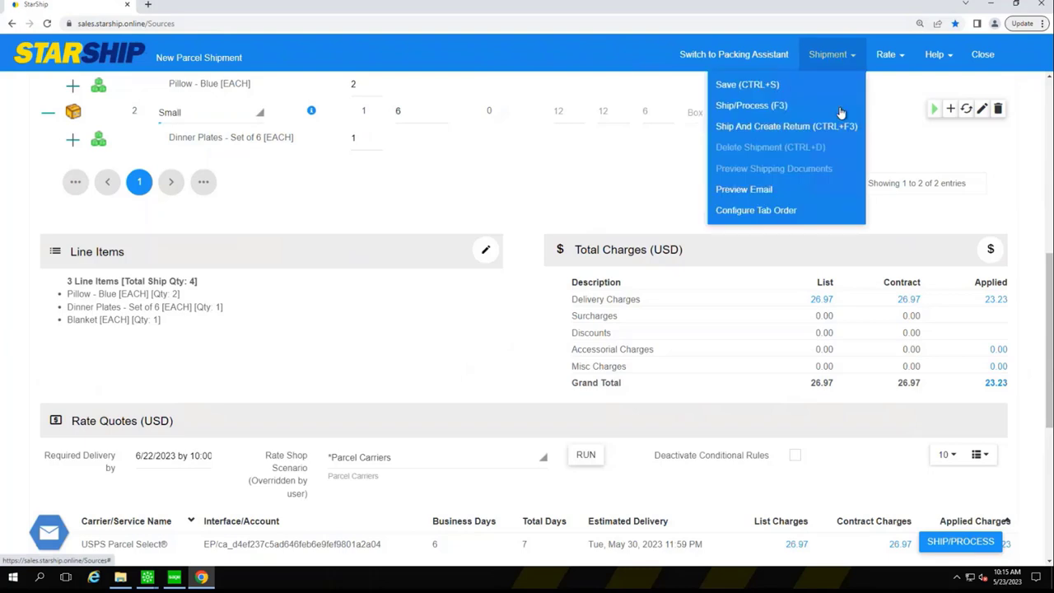
click(743, 107)
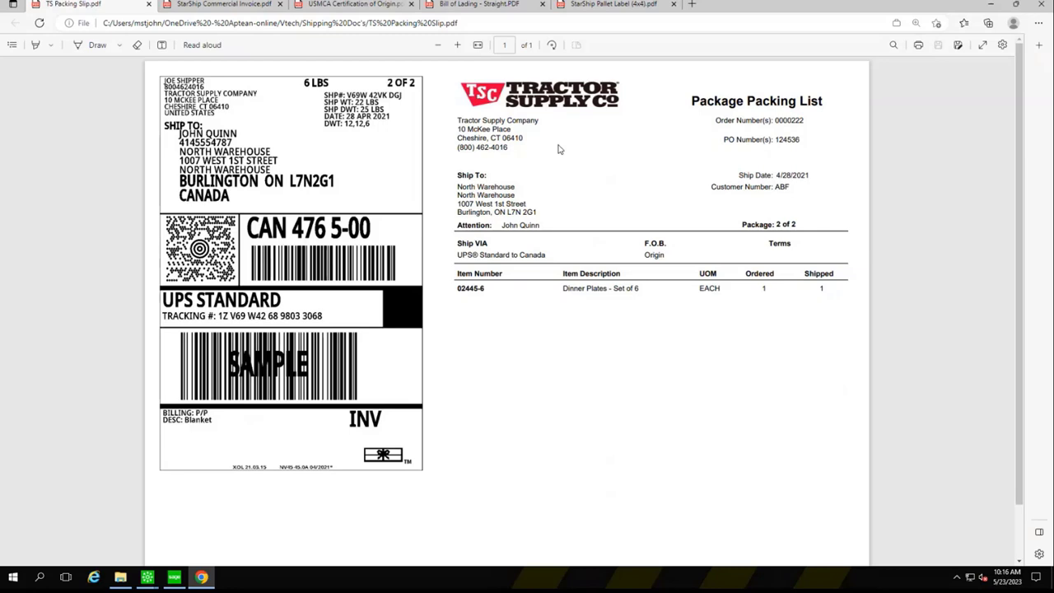
- Review the sample StarShip commercial invoice down to its totals, and bring up the USMCA Certification of Origin
click(253, 11)
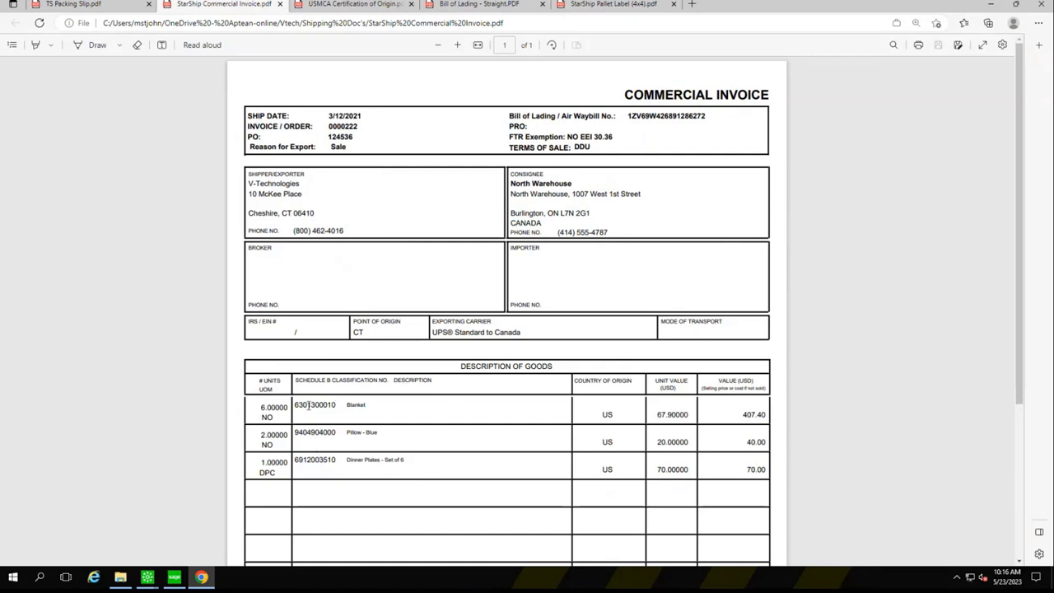
scroll(365, 405, down, 2)
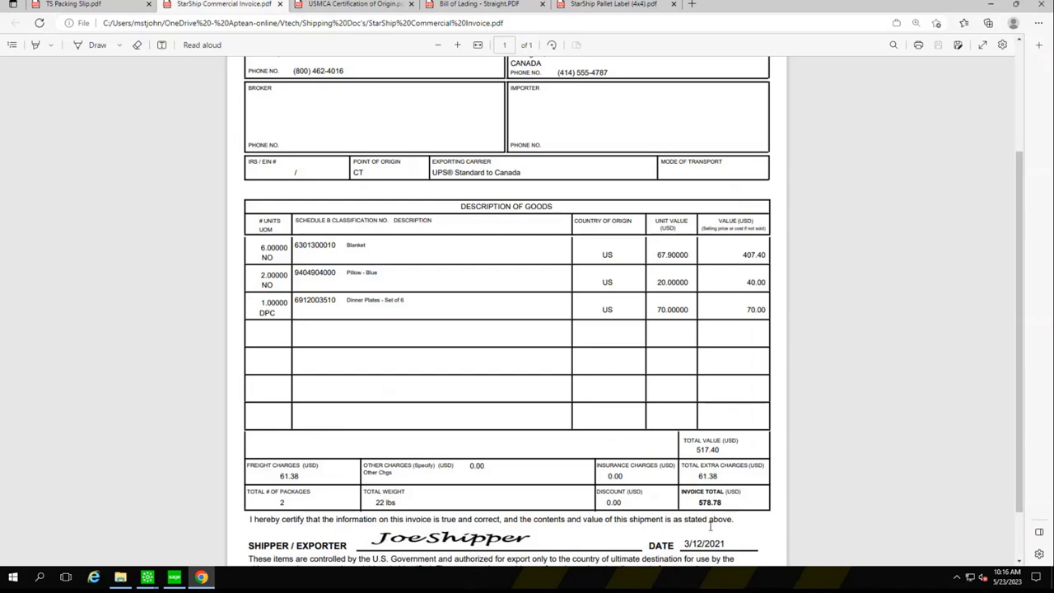
scroll(513, 494, up, 3)
click(356, 5)
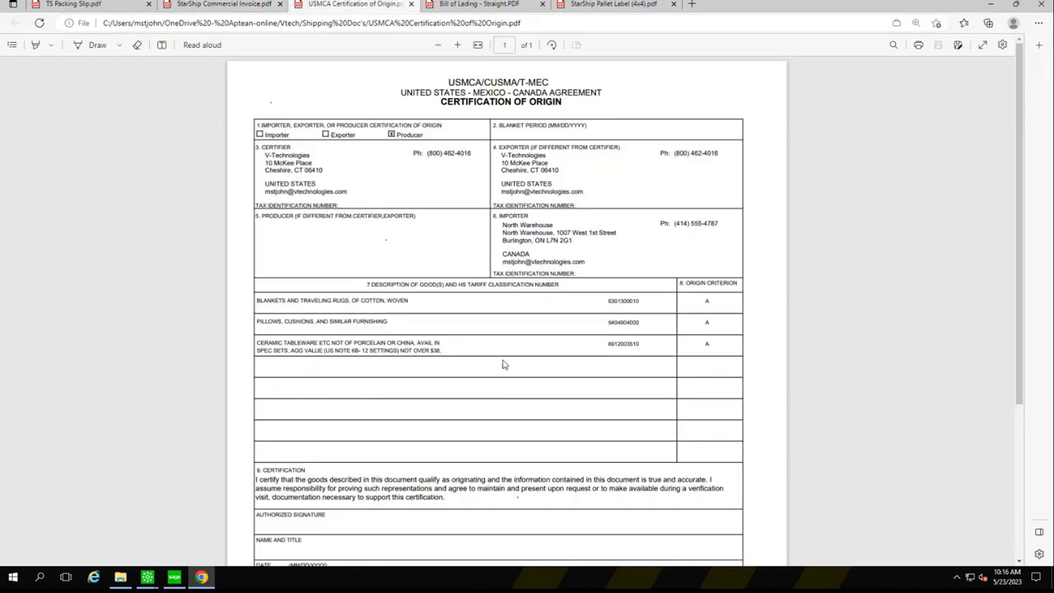
- Review the sample straight bill of lading and the 4x4 pallet label, and put the document window away
click(487, 8)
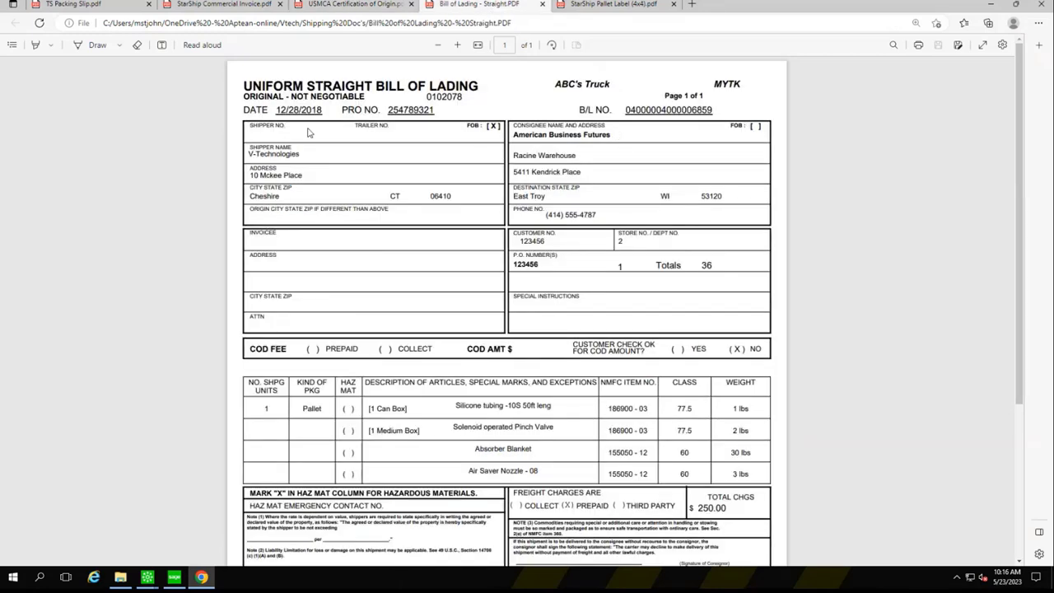
scroll(544, 330, down, 2)
scroll(565, 429, up, 2)
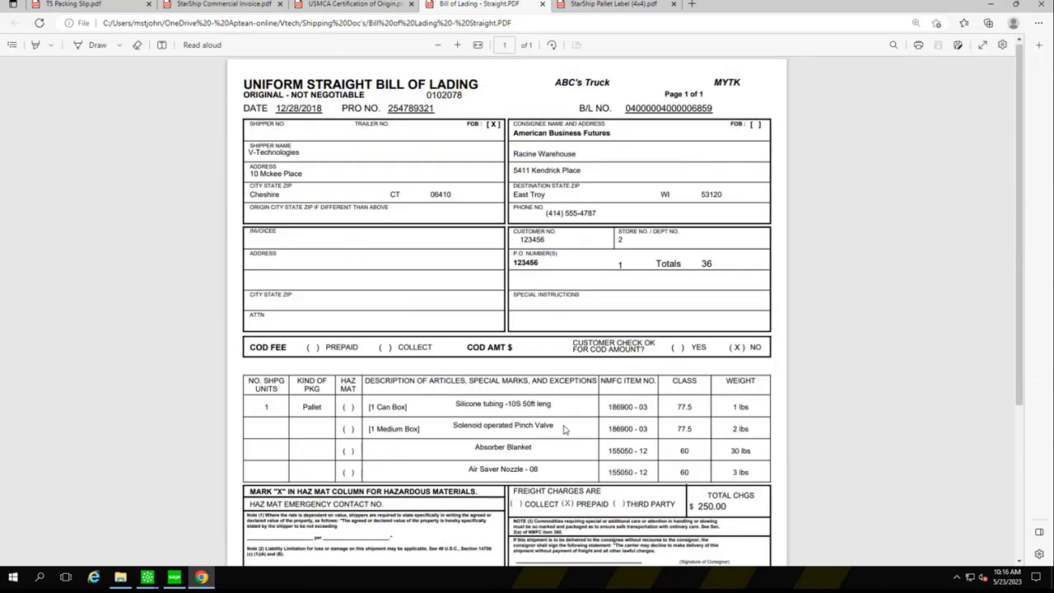
click(614, 5)
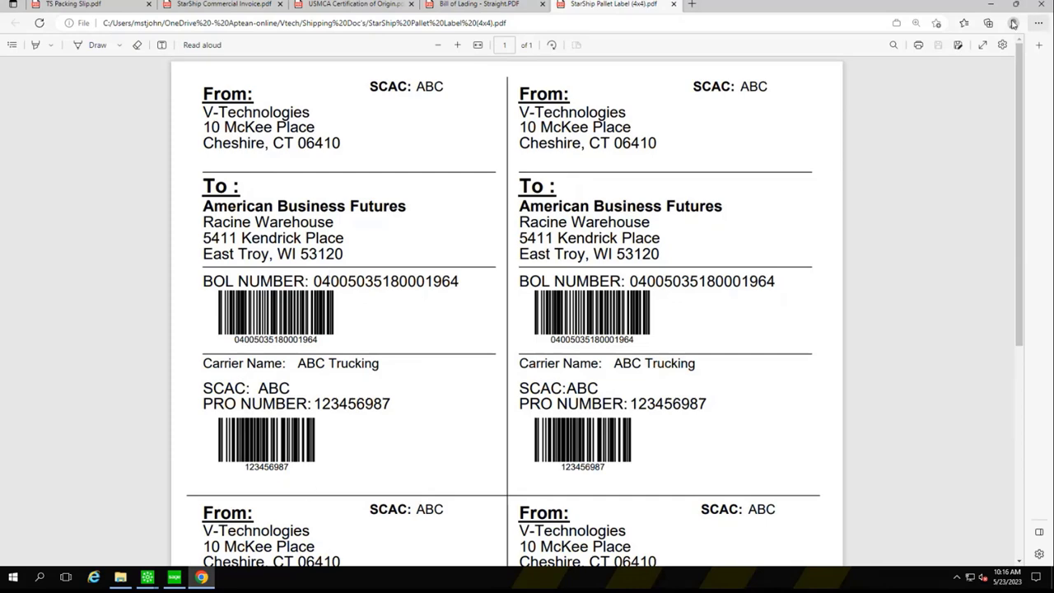
click(991, 4)
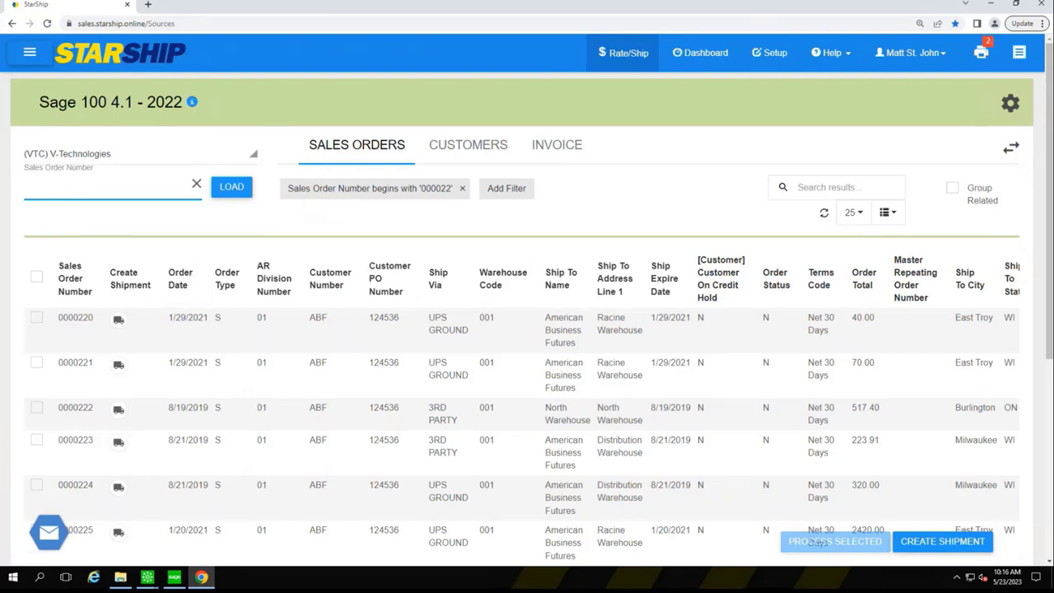
- Switch to Sage 100 and bring up the last invoice record in S/O Invoice Data Entry
click(174, 578)
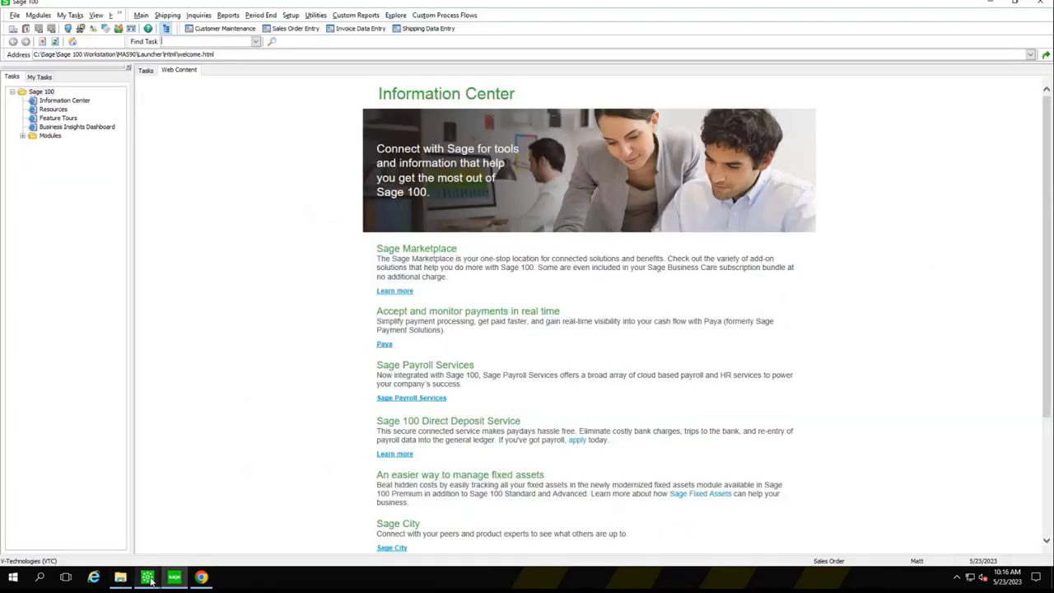
mouse_move(146, 580)
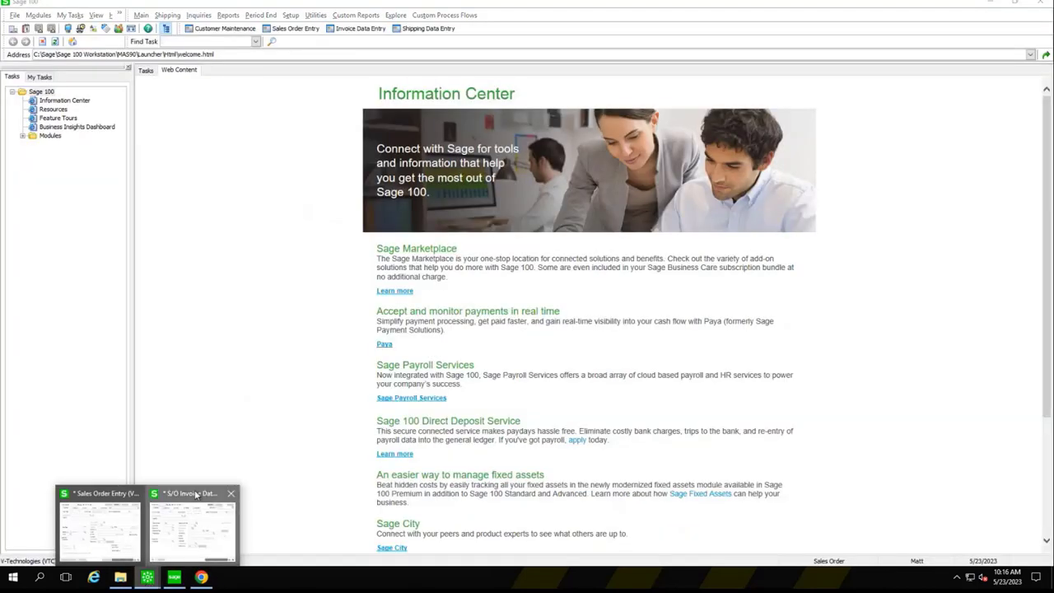
click(194, 528)
click(409, 99)
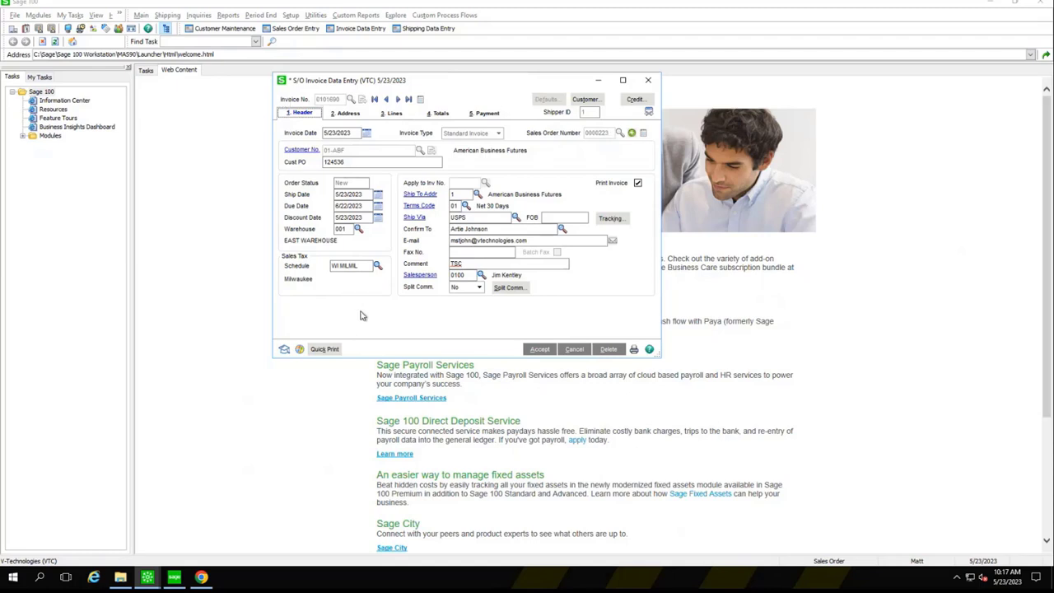
key(shift+Tab)
- Inspect the invoice's package tracking summary and the item contents of packages 0001 and 0002
click(611, 220)
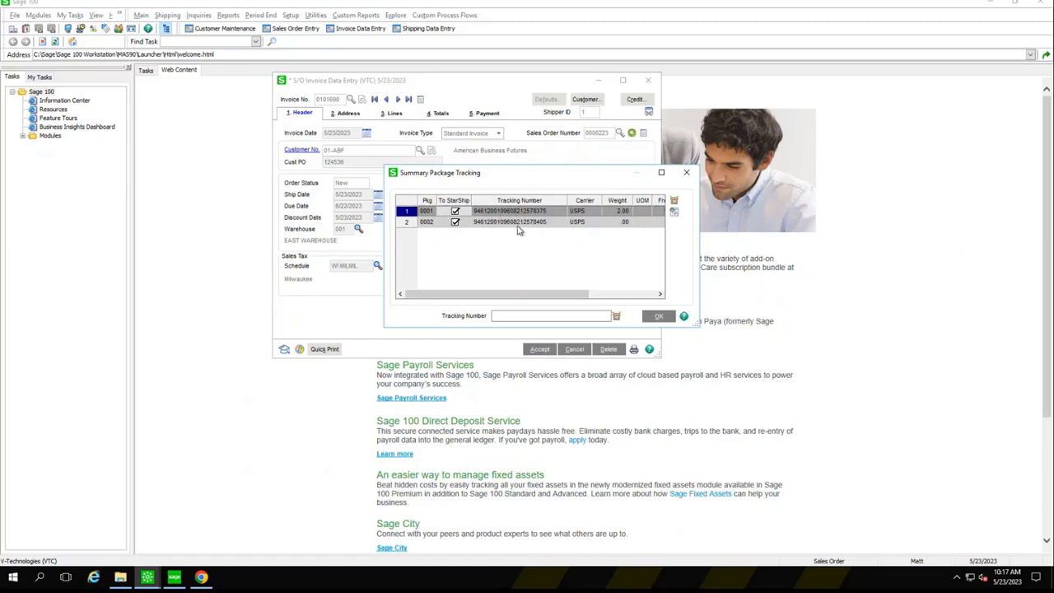
click(674, 211)
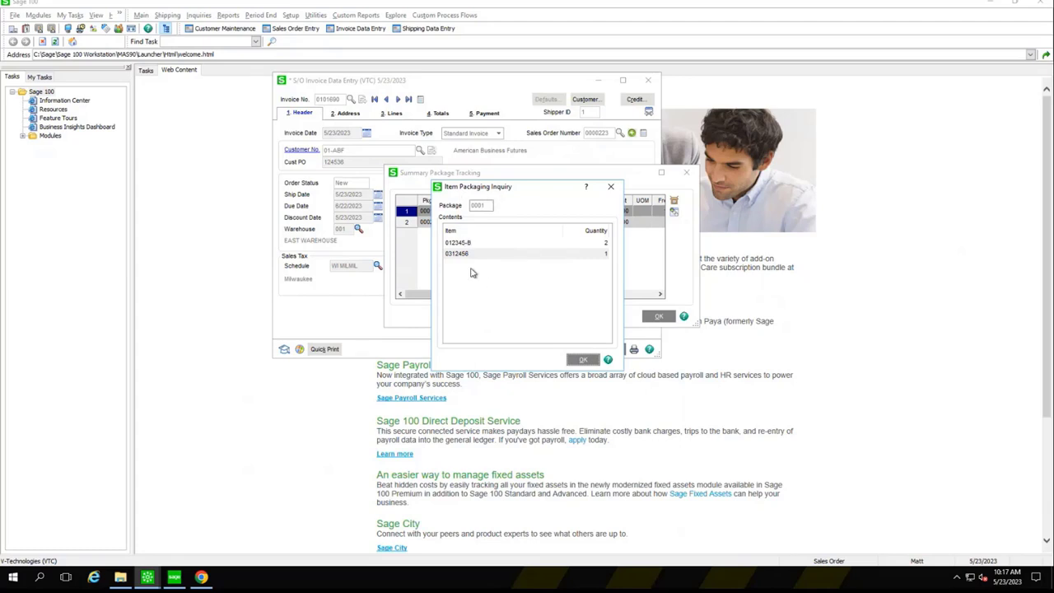
click(583, 360)
click(658, 221)
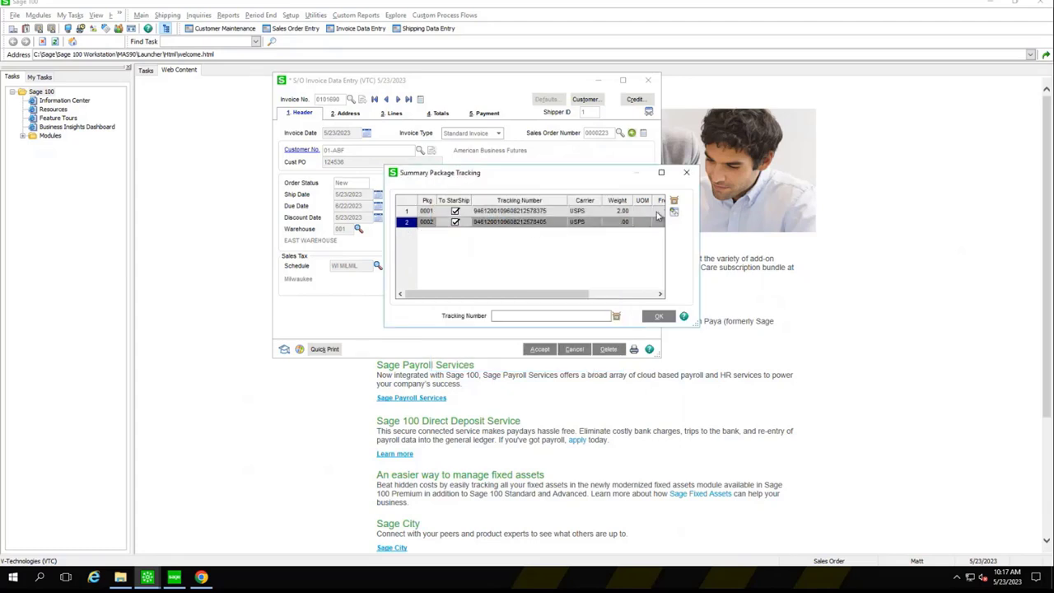
click(674, 211)
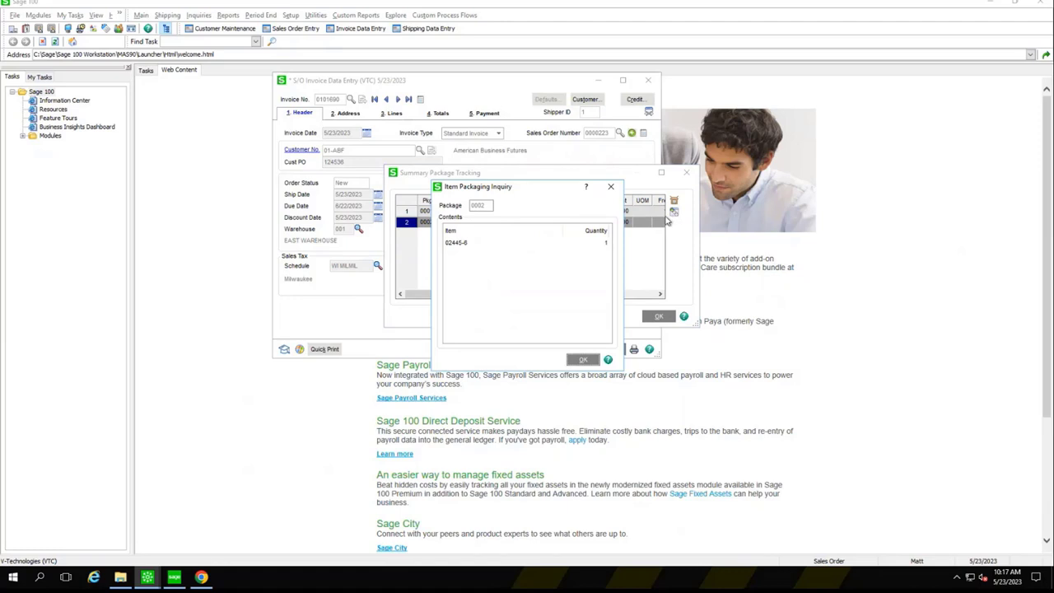
click(583, 360)
click(658, 316)
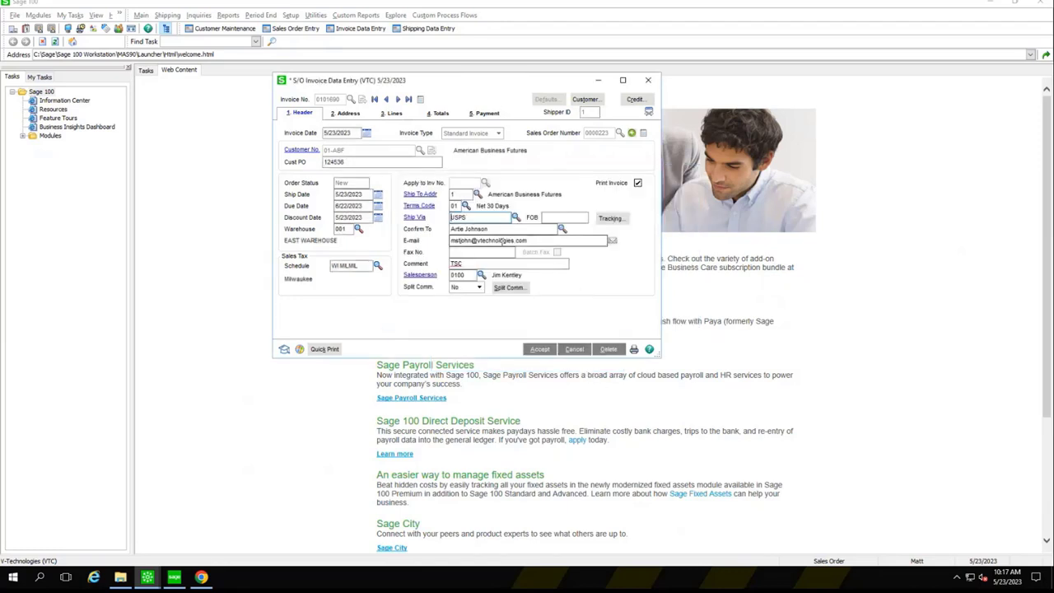
- Examine the invoice totals, comparing the Freight Amount with the Freight Cost From StarShip
click(439, 115)
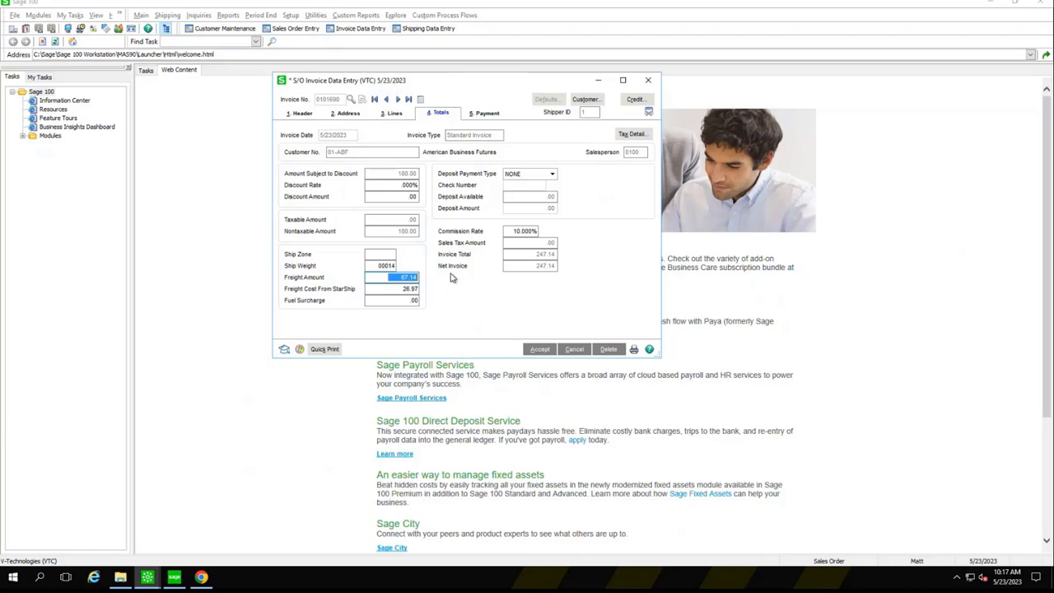
click(388, 292)
double_click(385, 289)
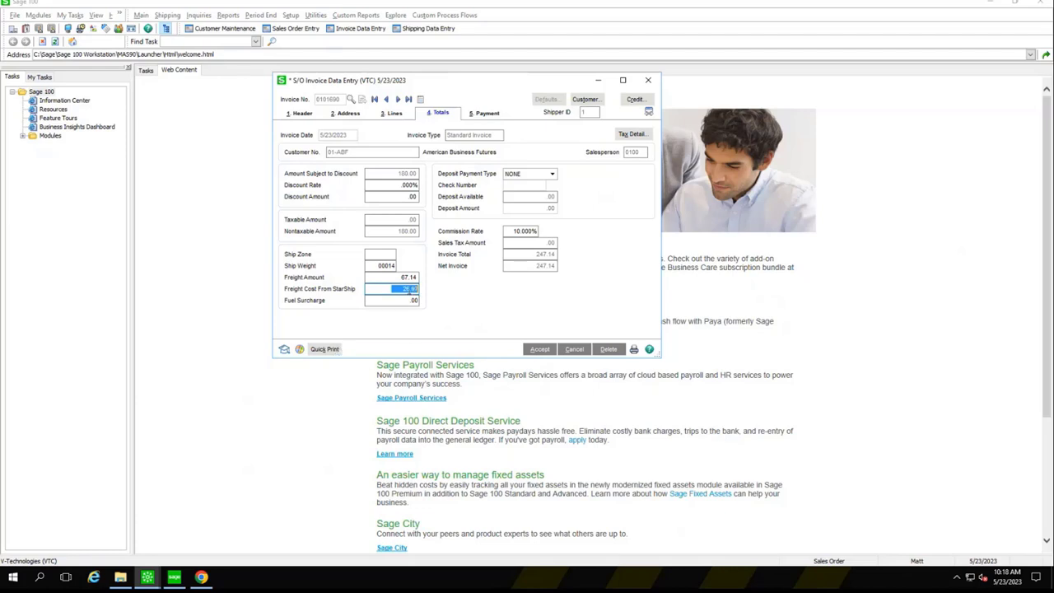
click(387, 277)
click(400, 288)
click(388, 278)
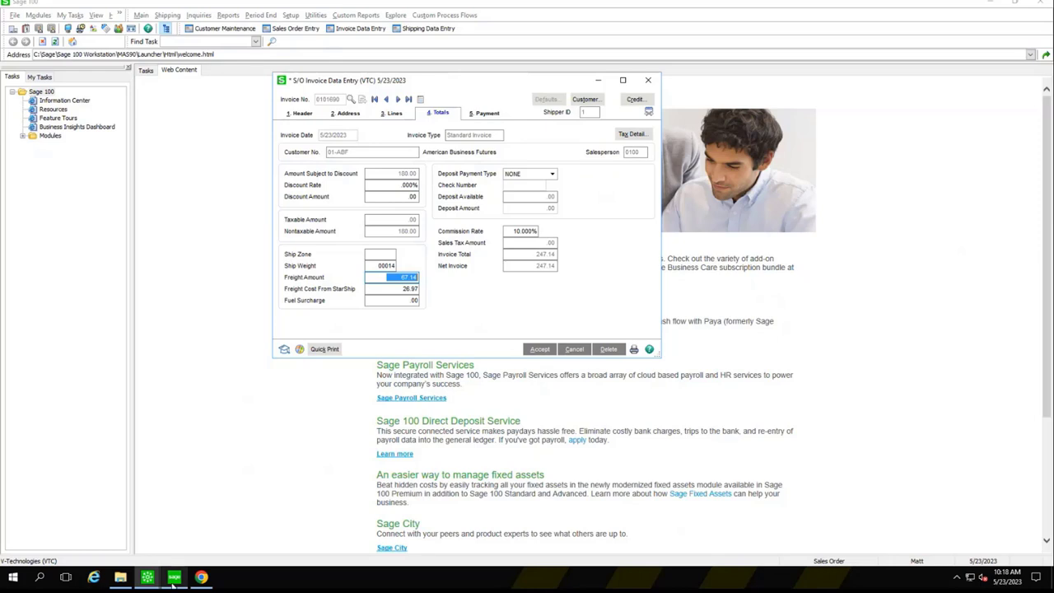
- Switch back to StarShip and browse the list of available reports on the StarShip Reports page
click(201, 576)
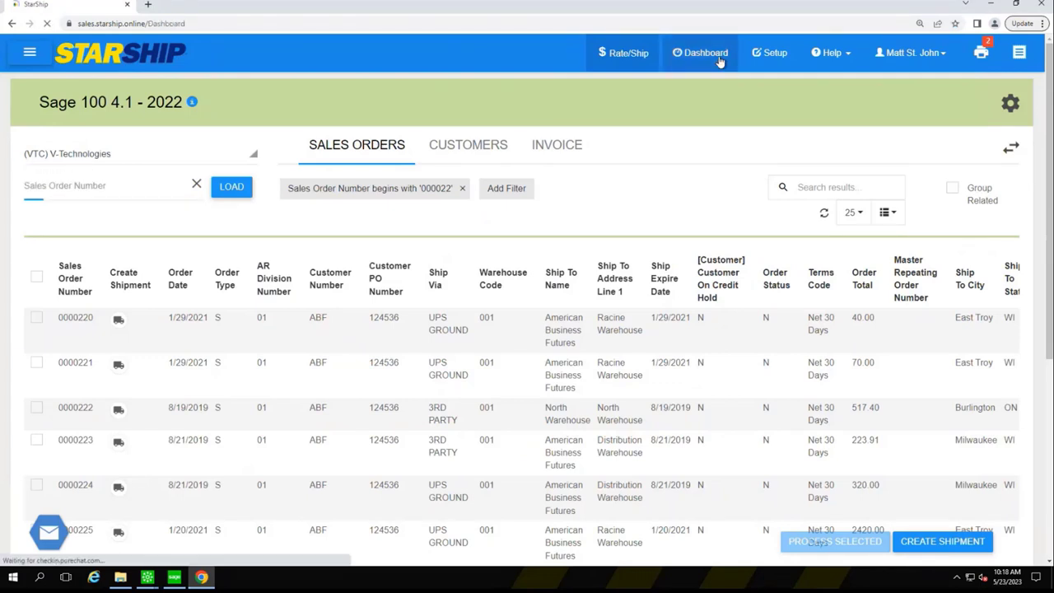
click(719, 56)
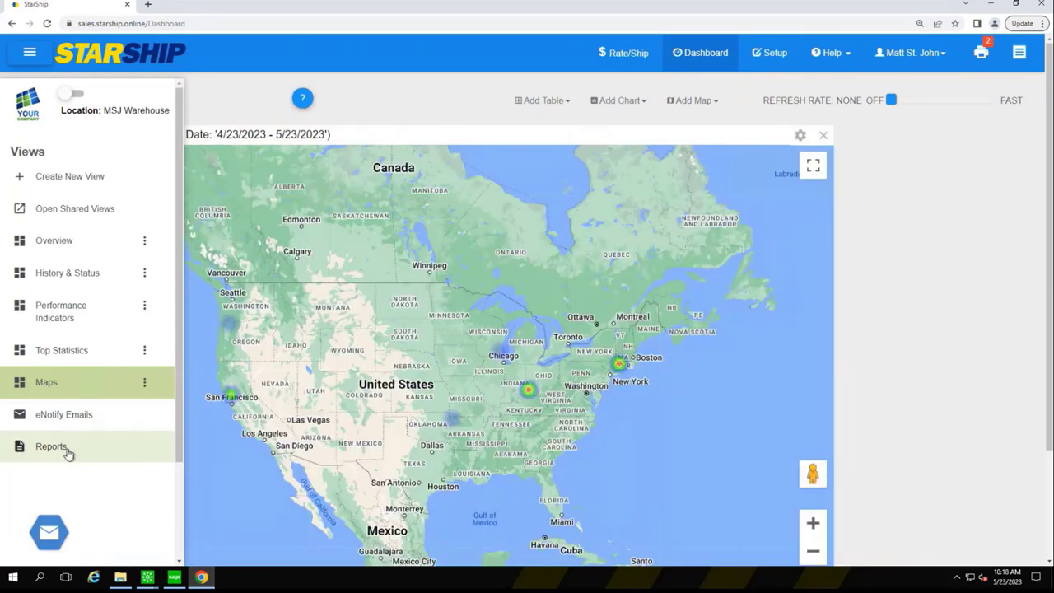
click(70, 449)
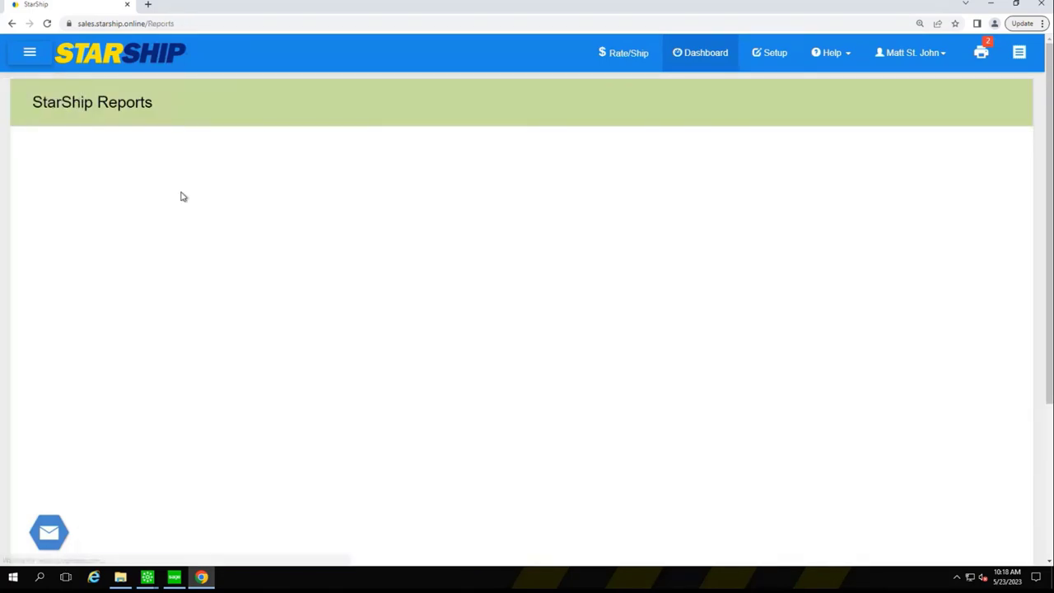
click(143, 155)
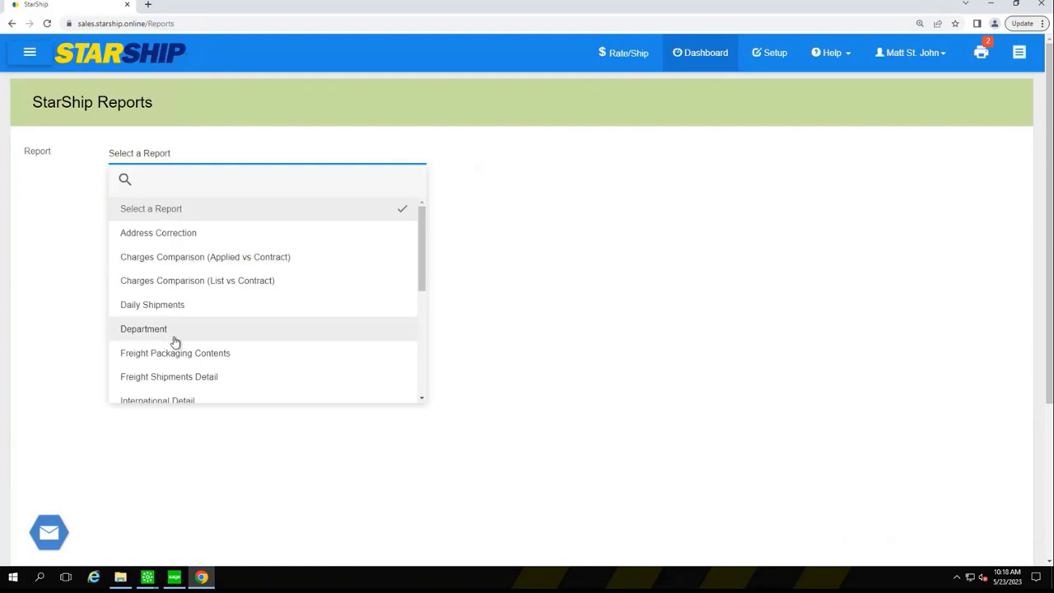
scroll(172, 343, down, 5)
- View the History & Status dashboard and open the eNotify Emails viewer of sent notifications
click(31, 56)
click(64, 280)
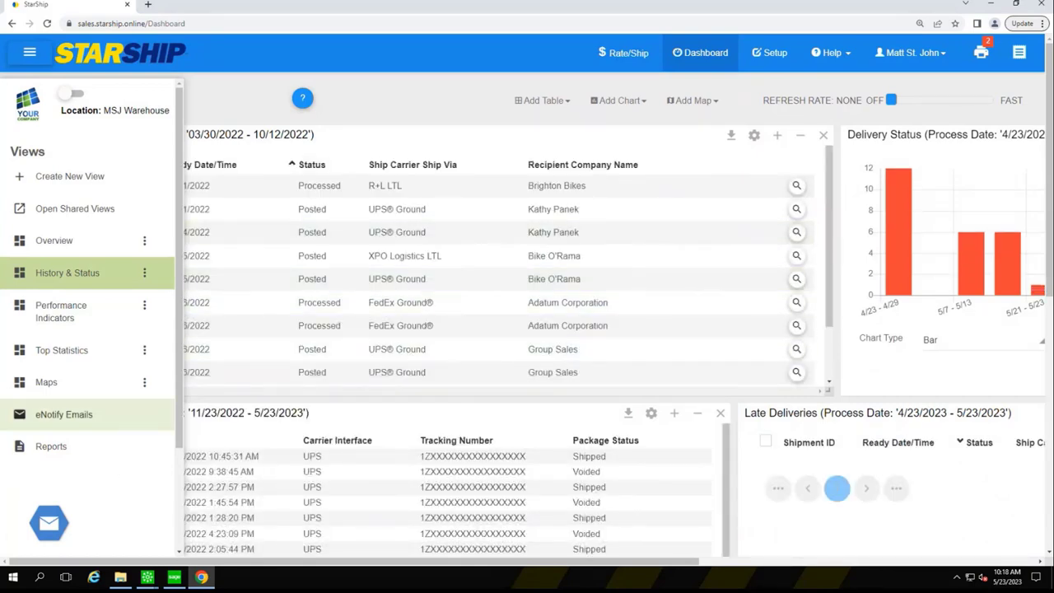
click(73, 427)
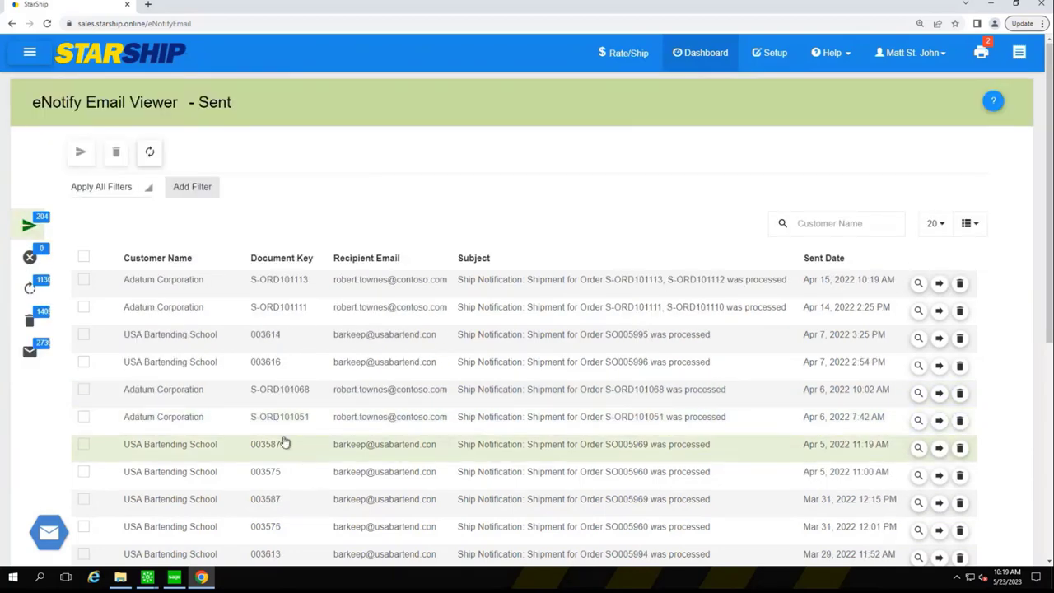
- Open the USA Bartending School notification sent Apr 5, 2022 11:00 AM and examine its ship-to address, tracking and item details
scroll(324, 440, down, 1)
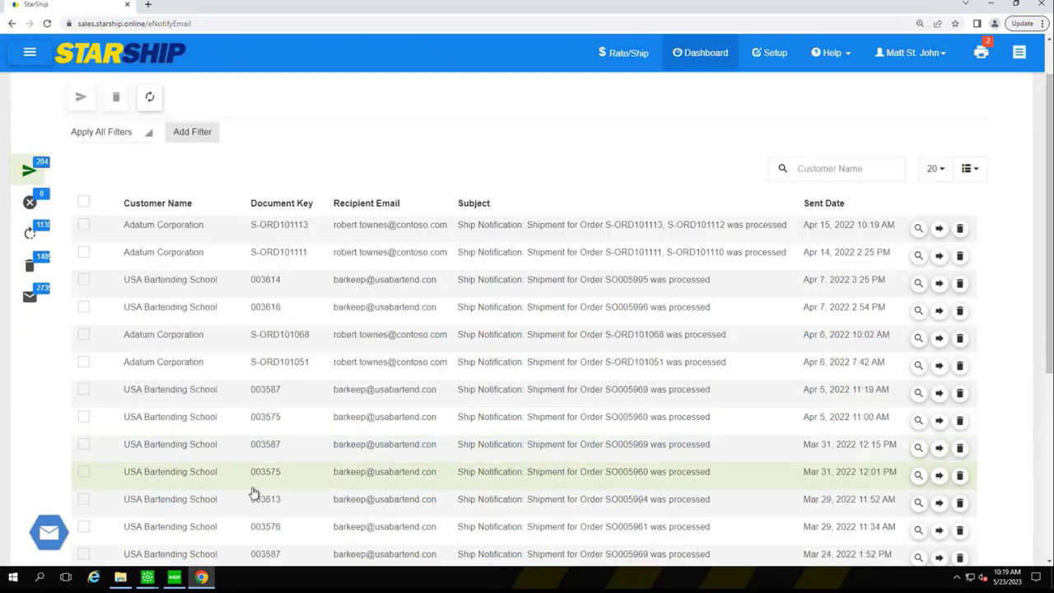
click(527, 426)
scroll(225, 466, down, 3)
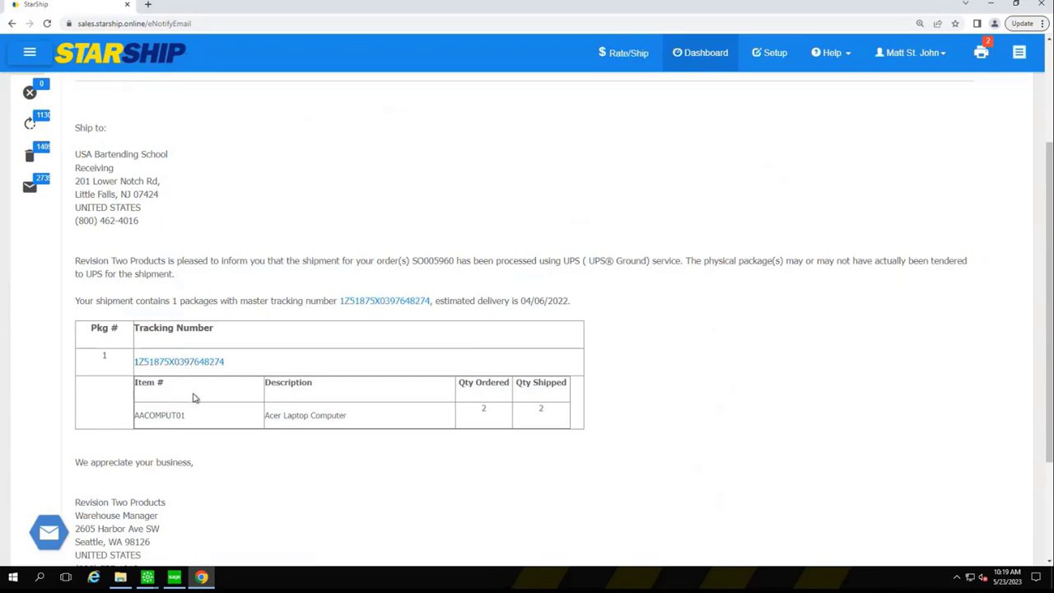
scroll(296, 396, up, 1)
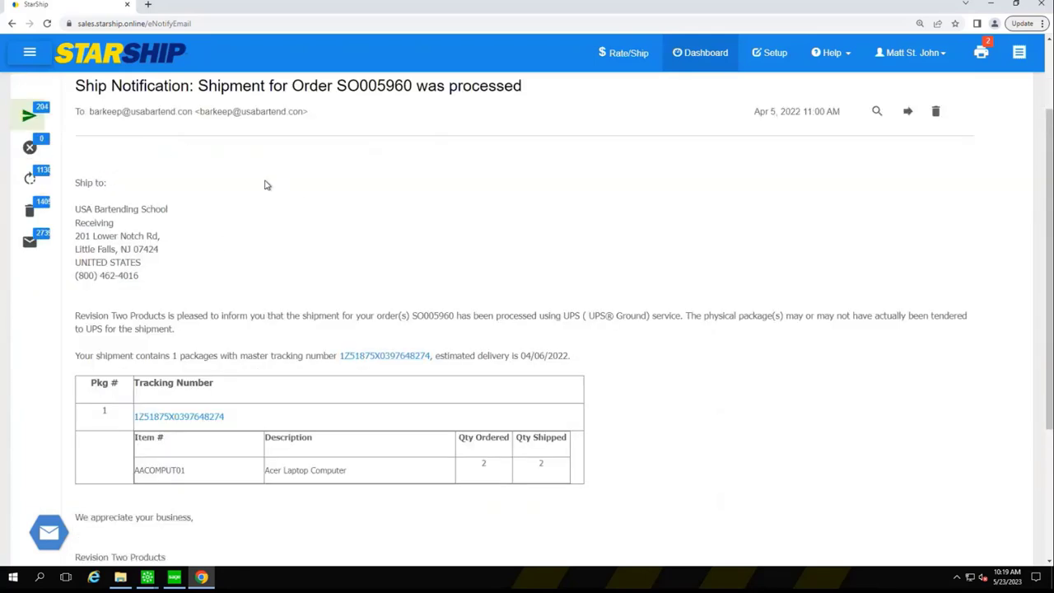
scroll(252, 384, down, 2)
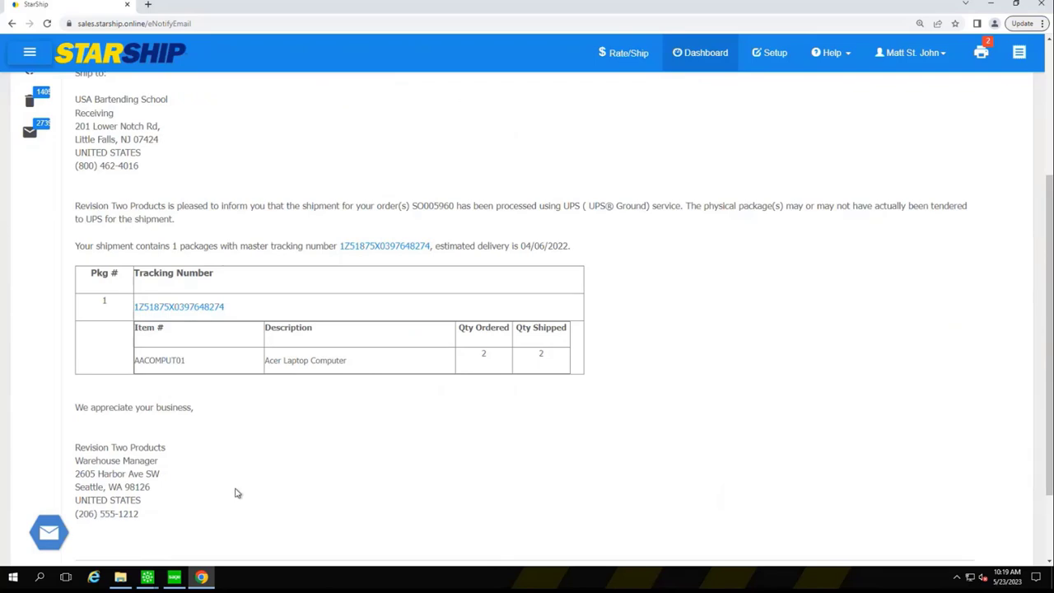
scroll(229, 487, up, 2)
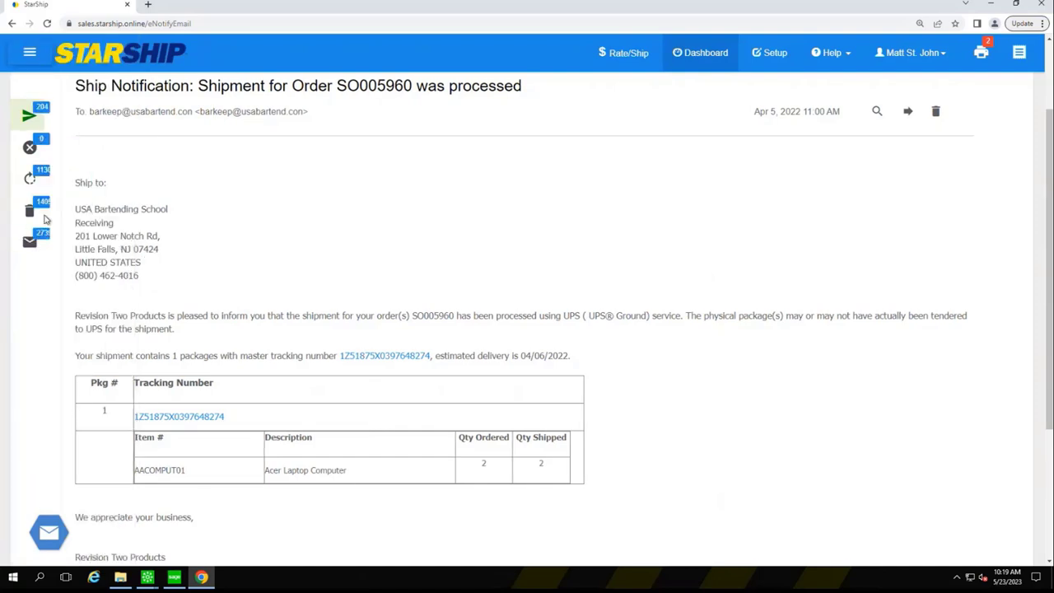
- Open the pending "Is On It's Way!!!" email for American Business Futures and examine its PO and order number wording
click(59, 188)
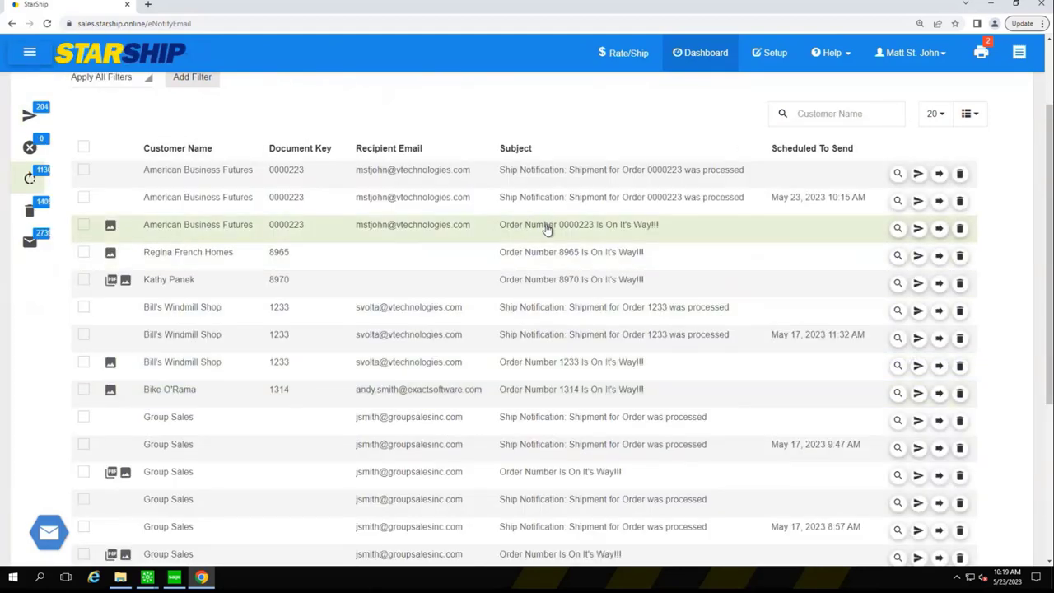
click(547, 230)
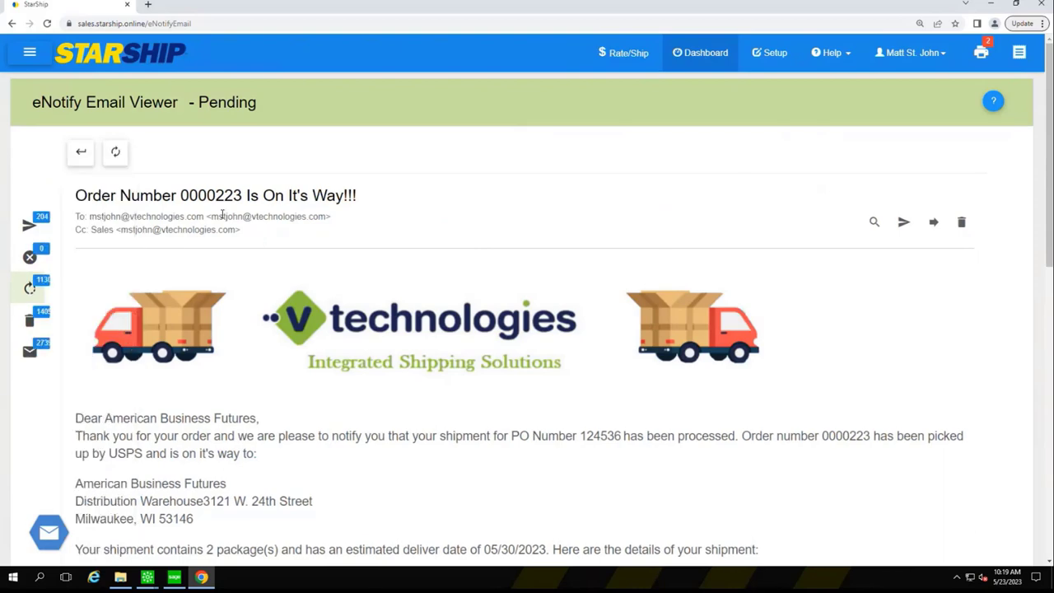
scroll(585, 252, down, 2)
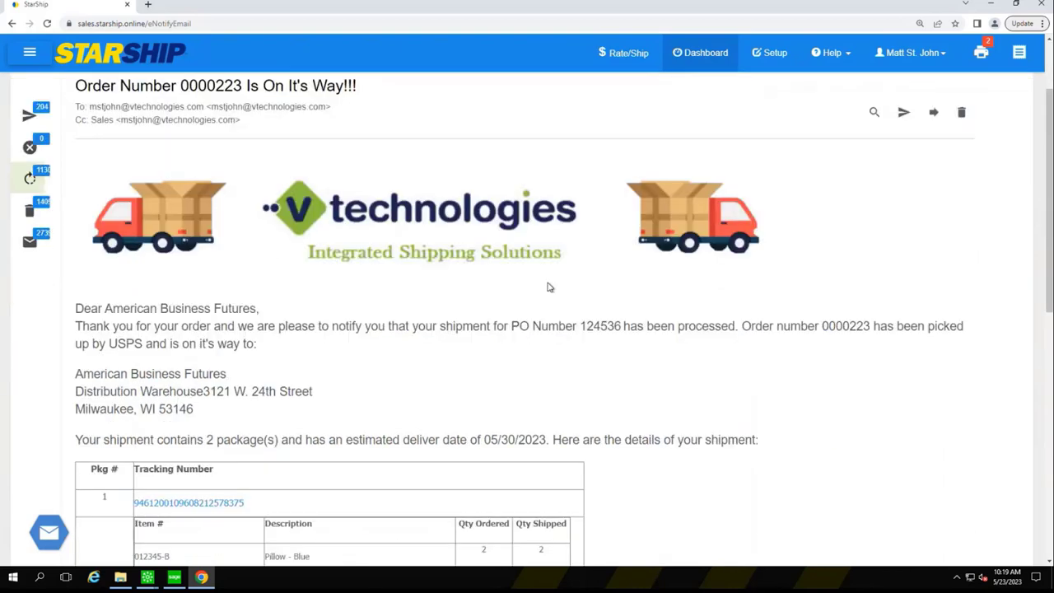
scroll(548, 287, down, 2)
drag(510, 216, 622, 216)
drag(743, 216, 880, 216)
- Follow the email's package 1 tracking link to USPS and its SHIPPING promo code link, returning to StarShip after each
scroll(188, 388, down, 1)
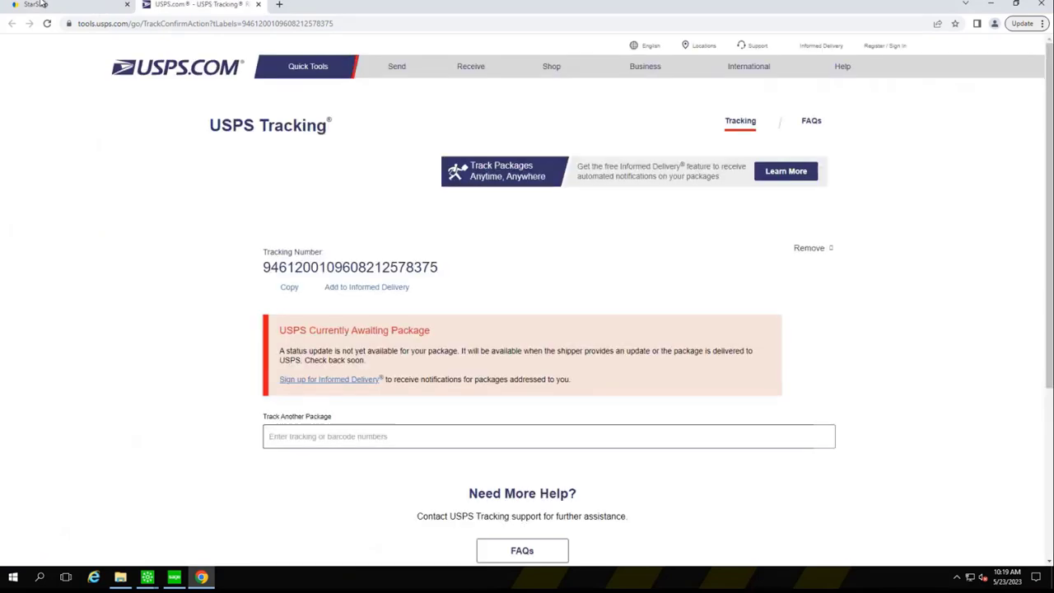
click(55, 10)
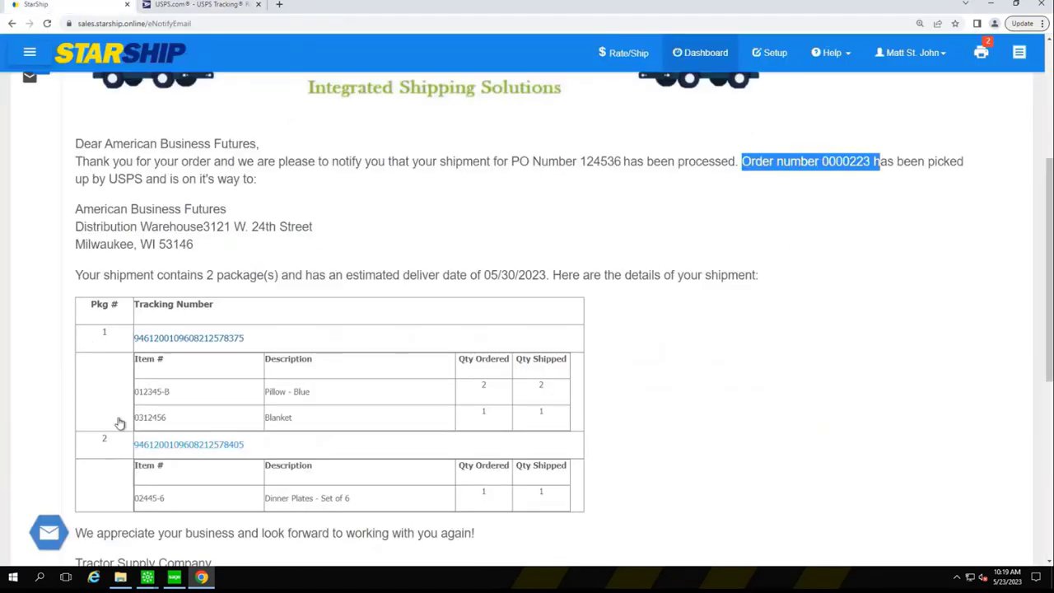
scroll(232, 423, down, 2)
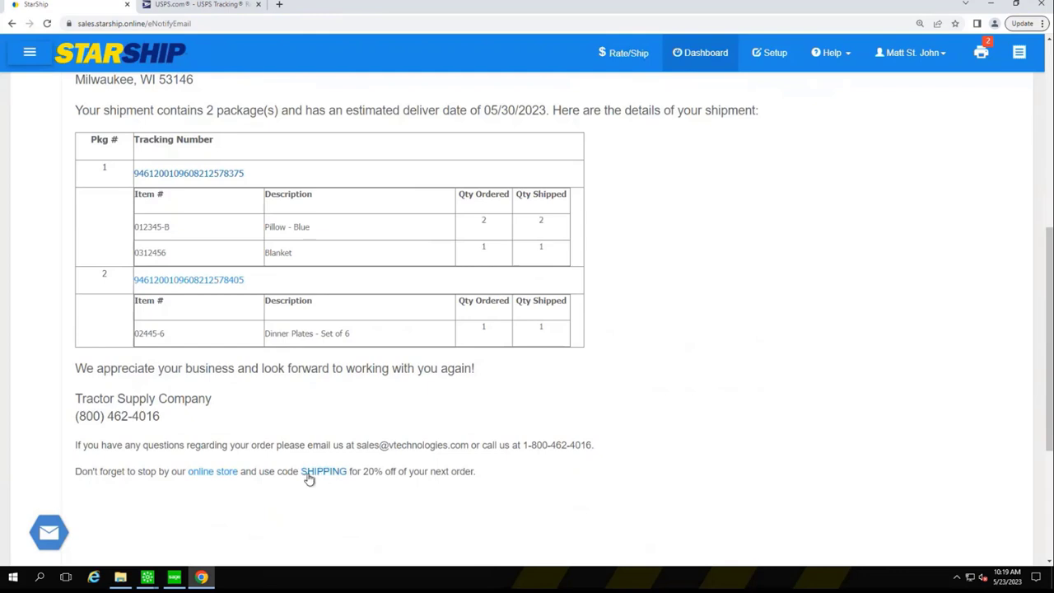
click(322, 475)
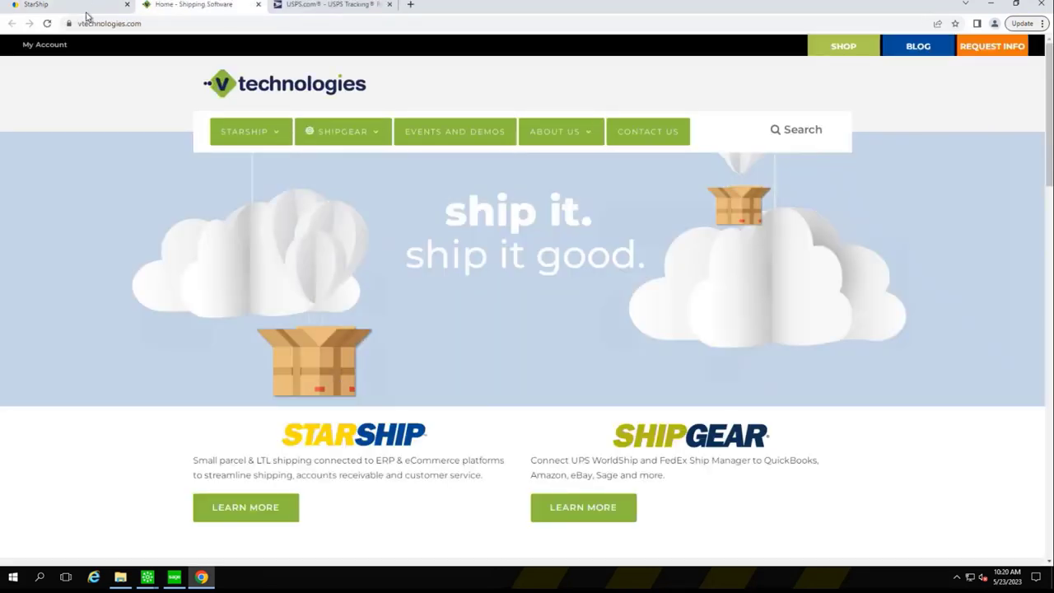
click(78, 6)
- Open StarShip's main navigation menu
click(29, 52)
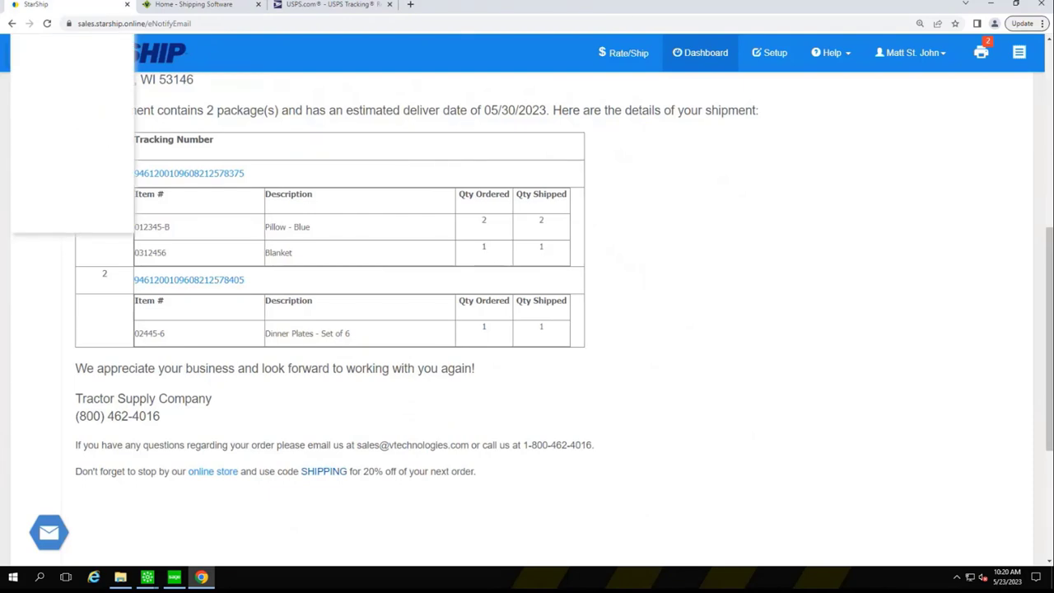